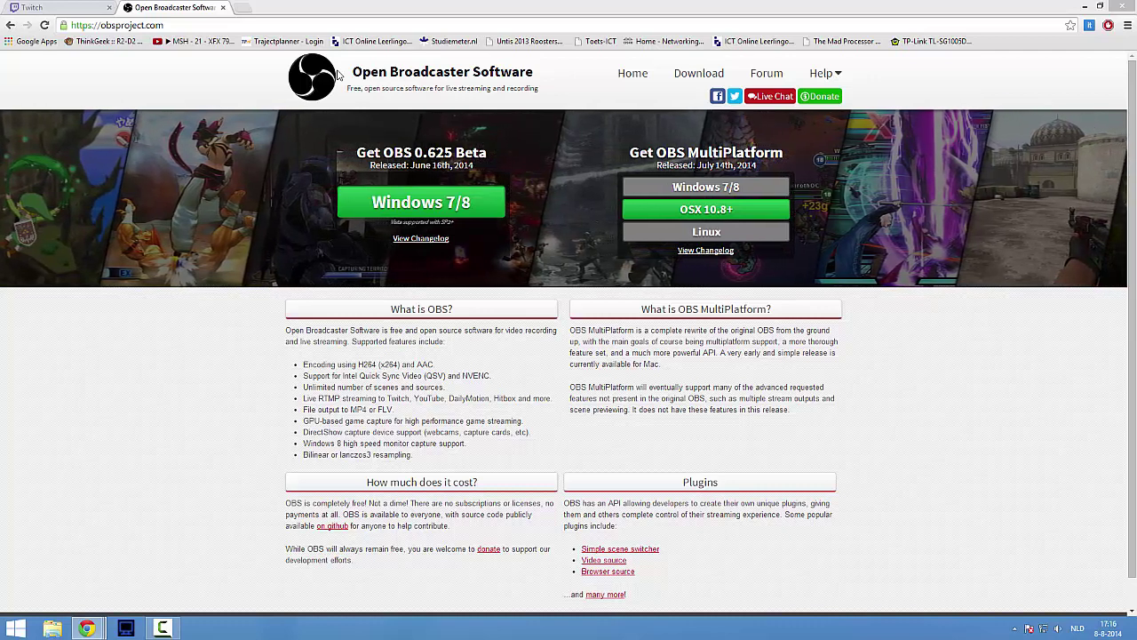
# Launch OBS from the desktop icon and open Settings on the General page
pyautogui.click(1086, 7)
pyautogui.doubleClick(99, 84)
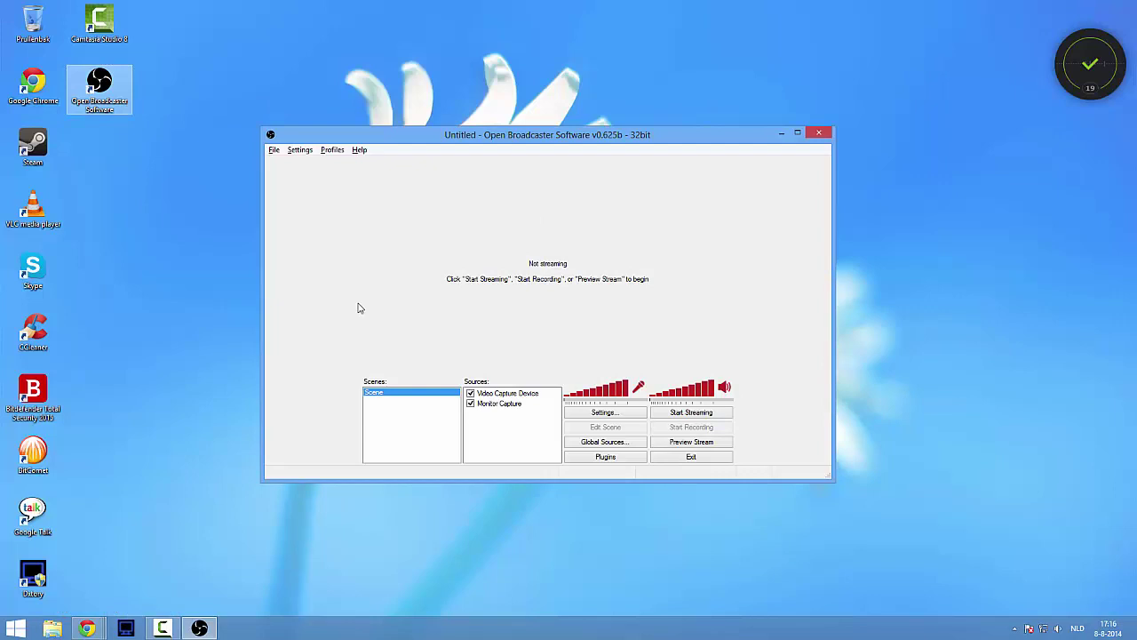
pyautogui.click(300, 151)
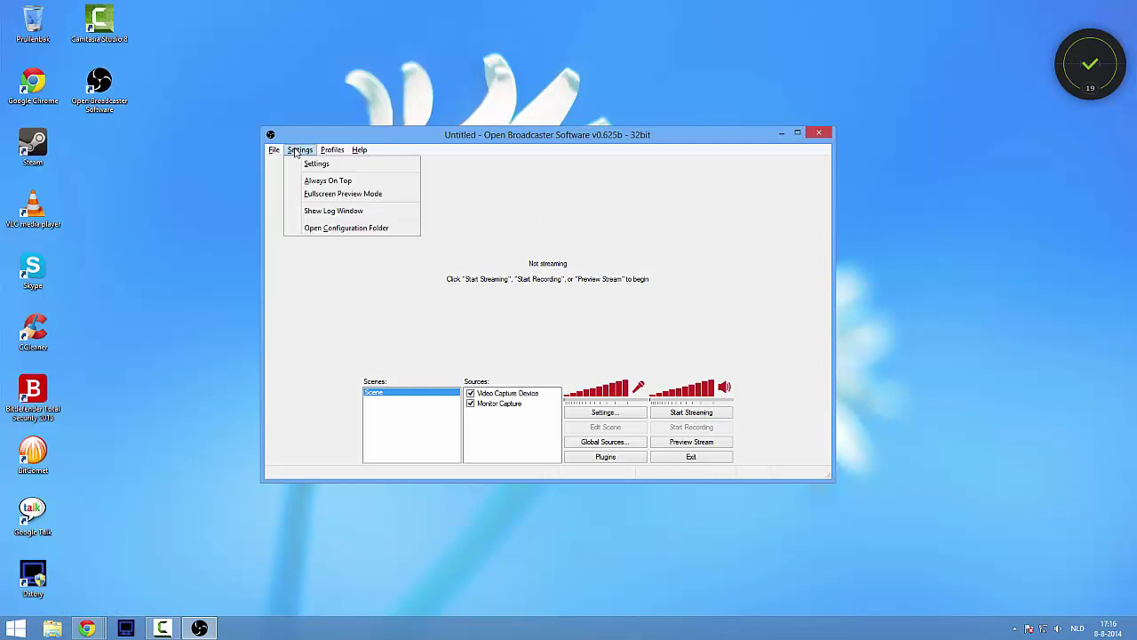
pyautogui.click(310, 164)
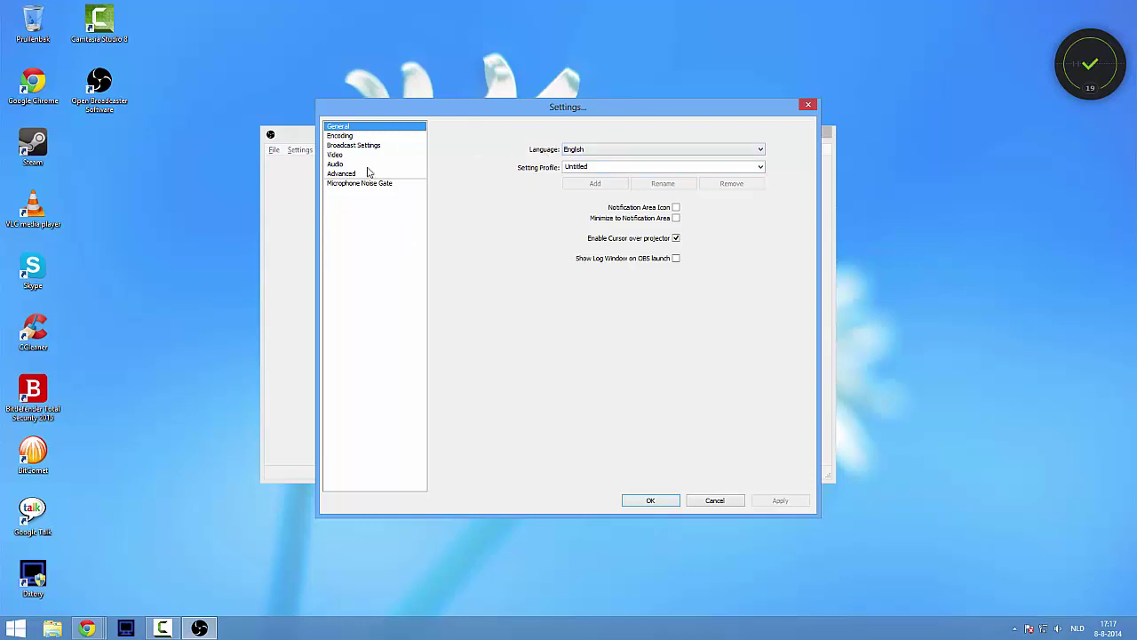
# Show the Encoding page and select the 3500 Max Bitrate value for replacement
pyautogui.click(342, 135)
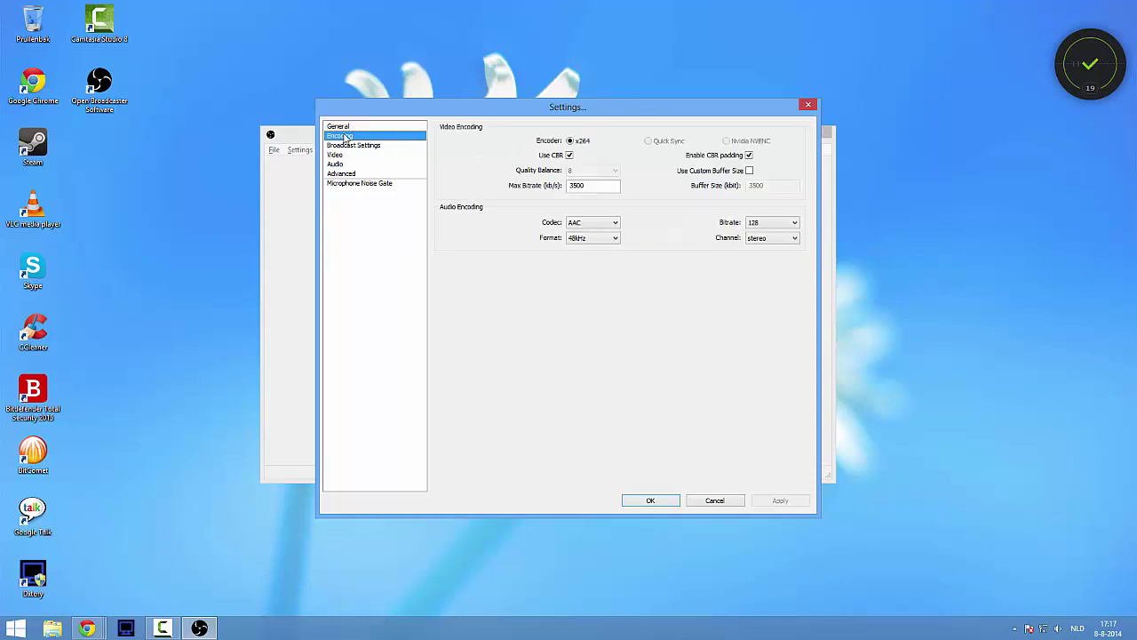
pyautogui.click(586, 185)
pyautogui.doubleClick(587, 185)
# Check the 17.28 Mbps upload result on Speedtest.net, then minimize Chrome
pyautogui.moveTo(86, 629)
pyautogui.click(342, 558)
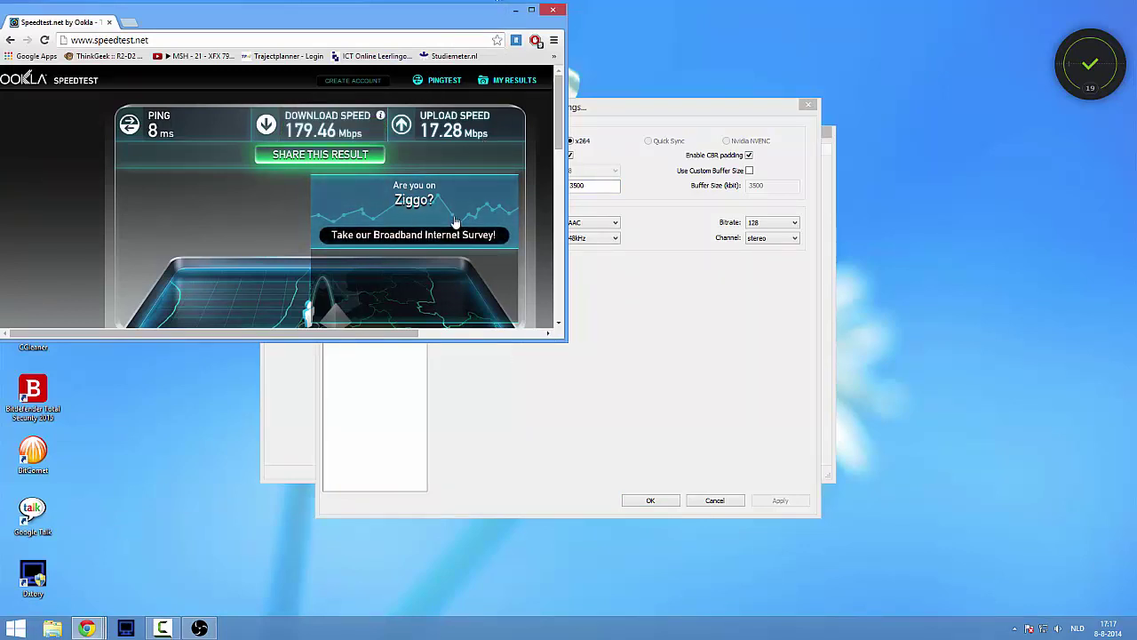
pyautogui.click(514, 13)
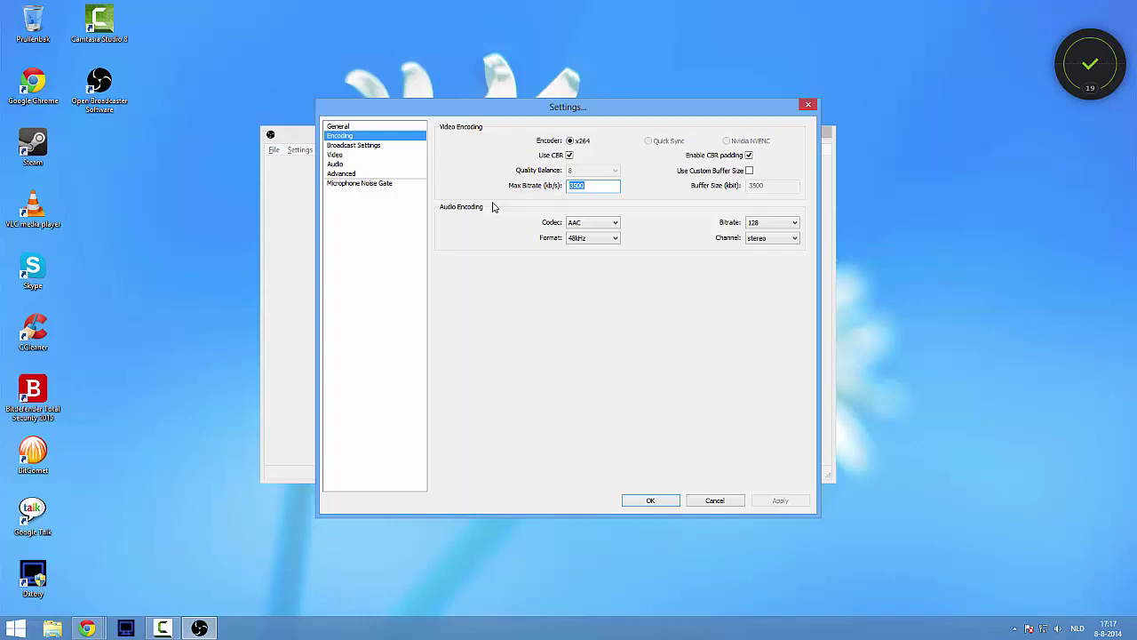
# Try a 14000 Max Bitrate, then change it back to 3500
pyautogui.press('BackSpace')
pyautogui.write('140')
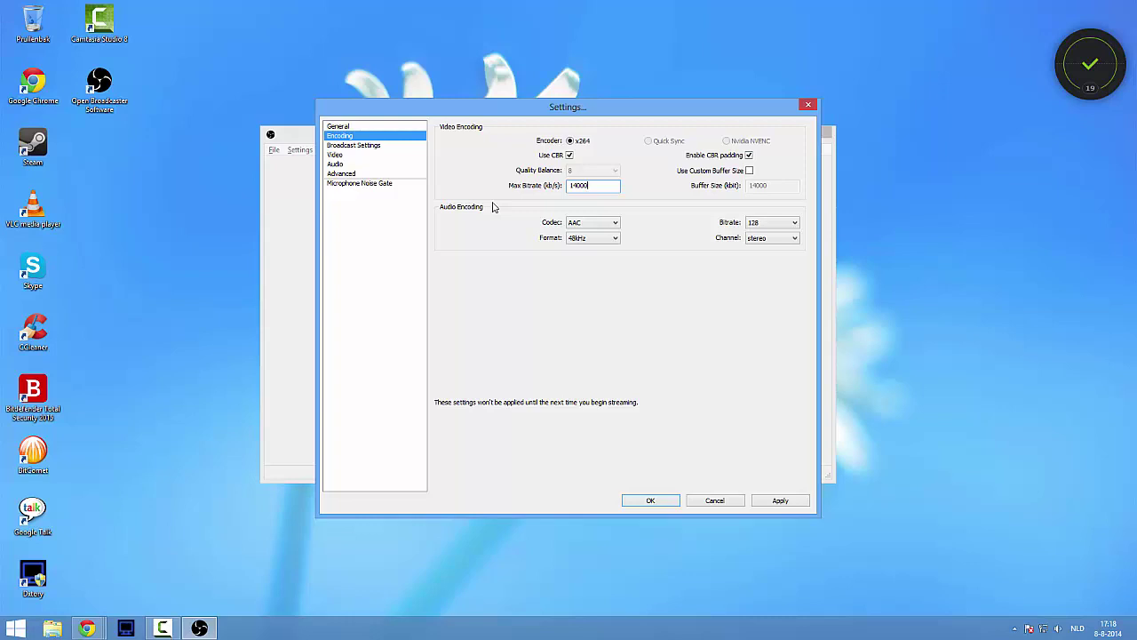
pyautogui.press('BackSpace')
pyautogui.press('BackSpace')
pyautogui.press('BackSpace')
pyautogui.press('BackSpace')
pyautogui.press('BackSpace')
pyautogui.write('35')
pyautogui.click(764, 223)
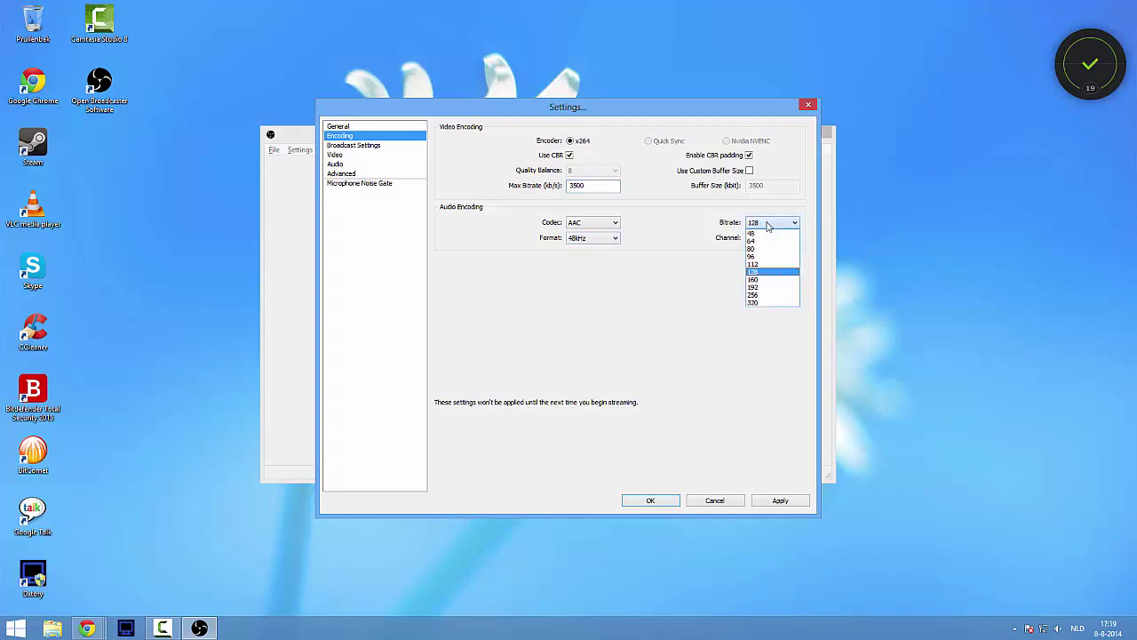
pyautogui.click(765, 272)
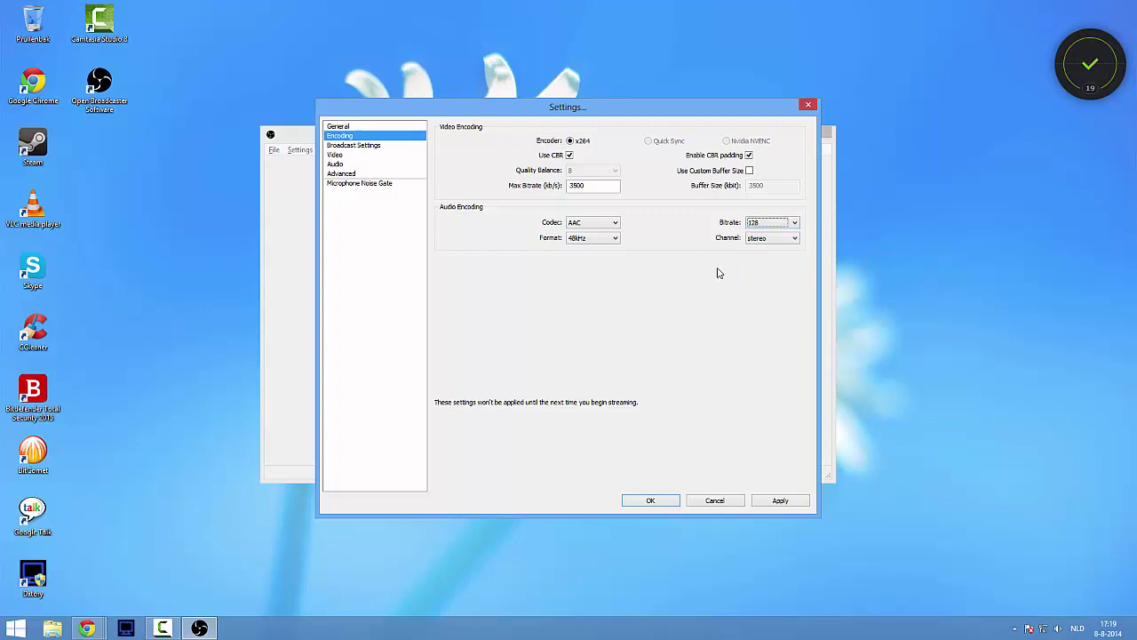
# Save the encoding changes and keep Live Stream as the broadcast mode
pyautogui.click(370, 146)
pyautogui.click(542, 354)
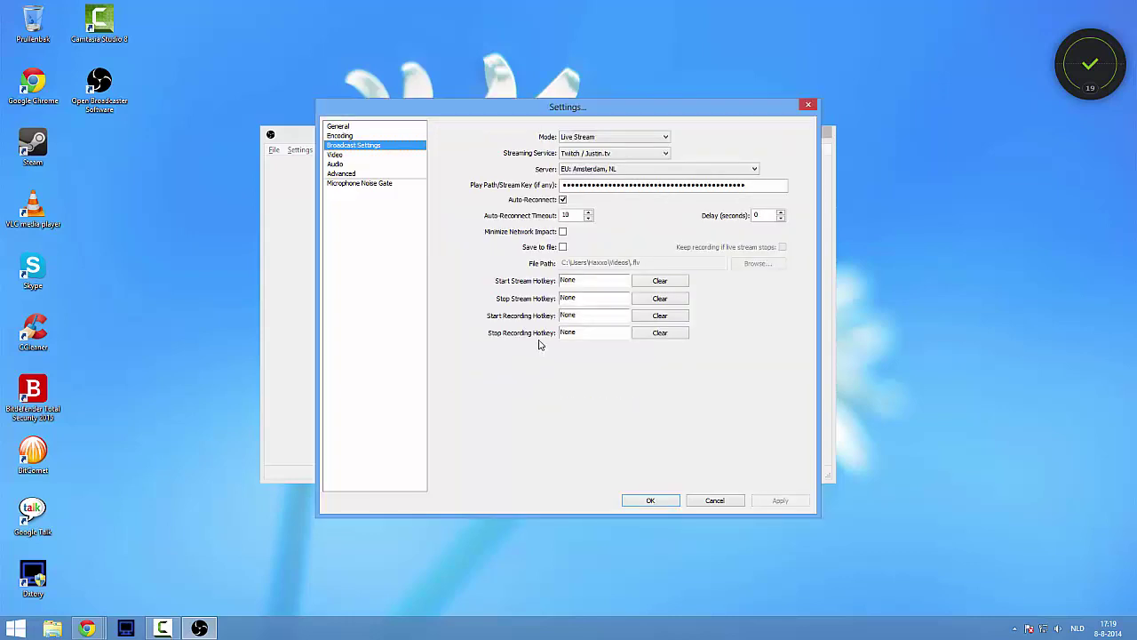
pyautogui.click(581, 138)
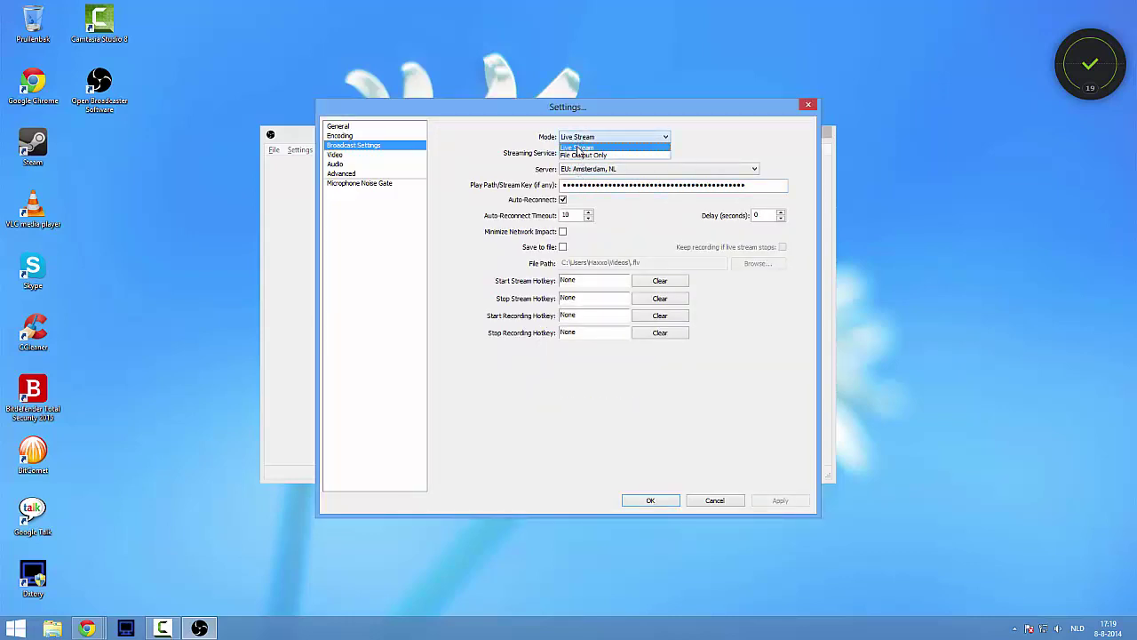
pyautogui.click(579, 149)
pyautogui.click(581, 139)
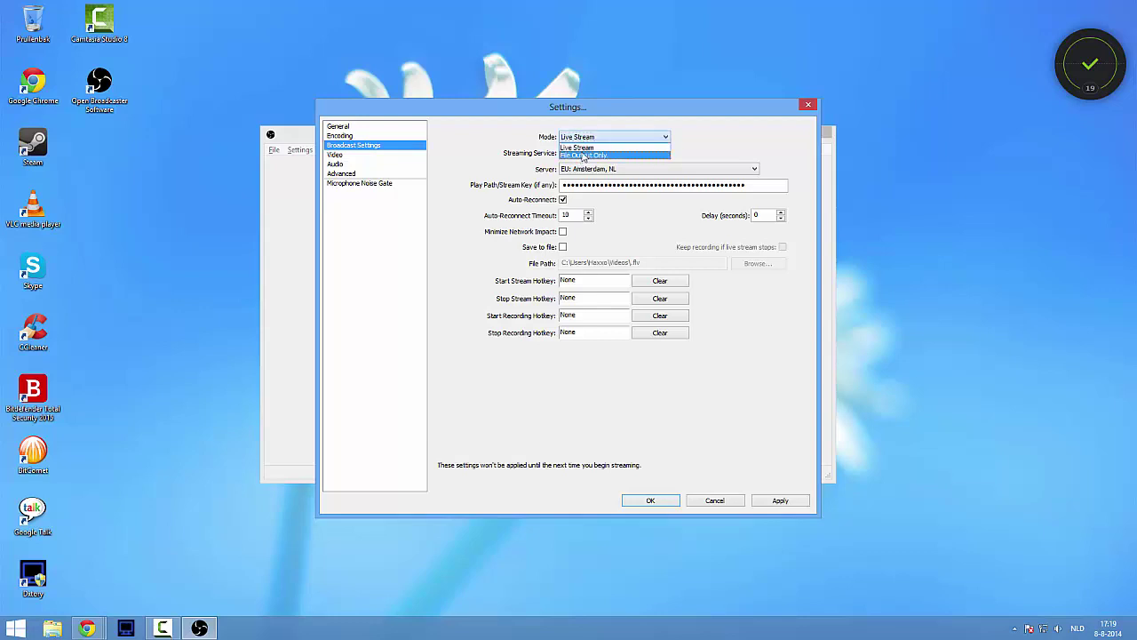
pyautogui.click(582, 149)
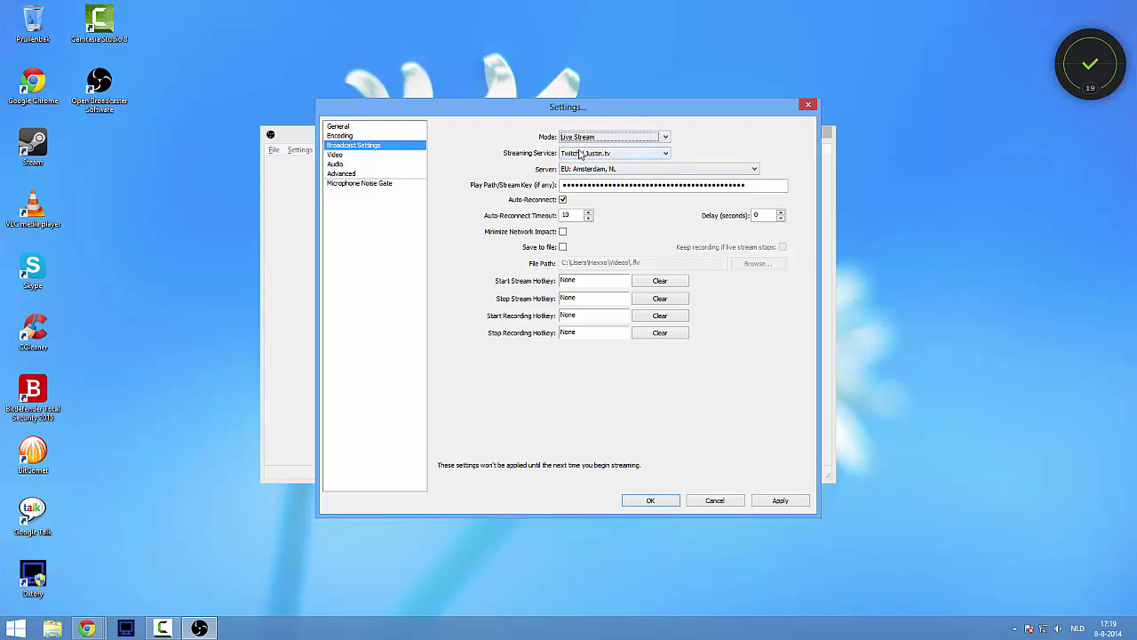
# Choose Twitch / Justin.tv as the service with the EU: Amsterdam, NL server
pyautogui.click(584, 154)
pyautogui.click(587, 171)
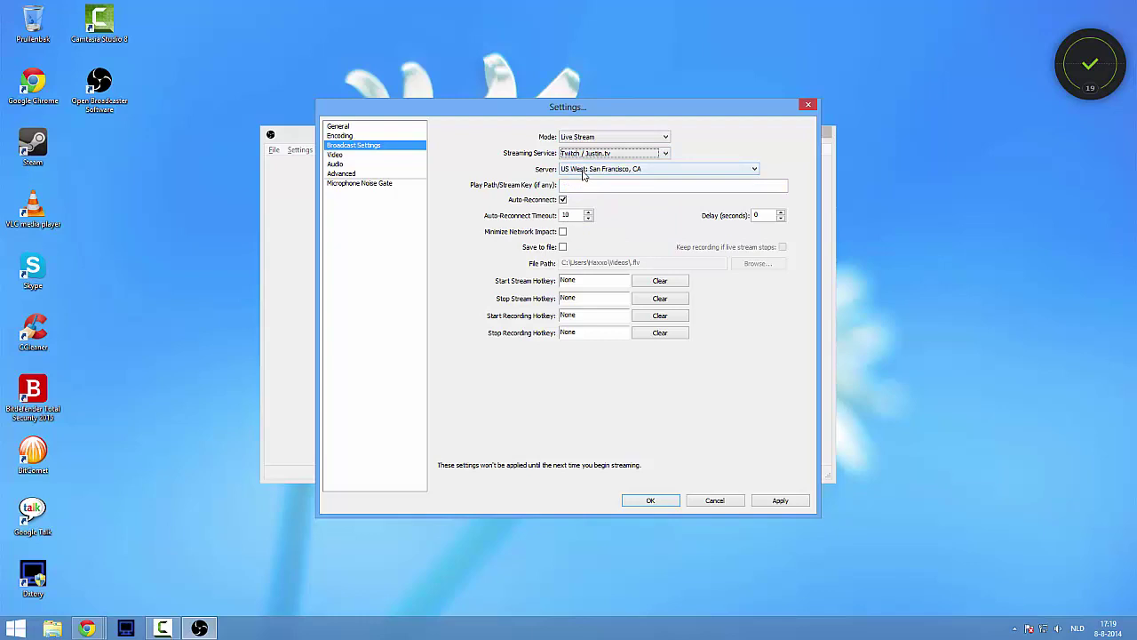
pyautogui.click(584, 171)
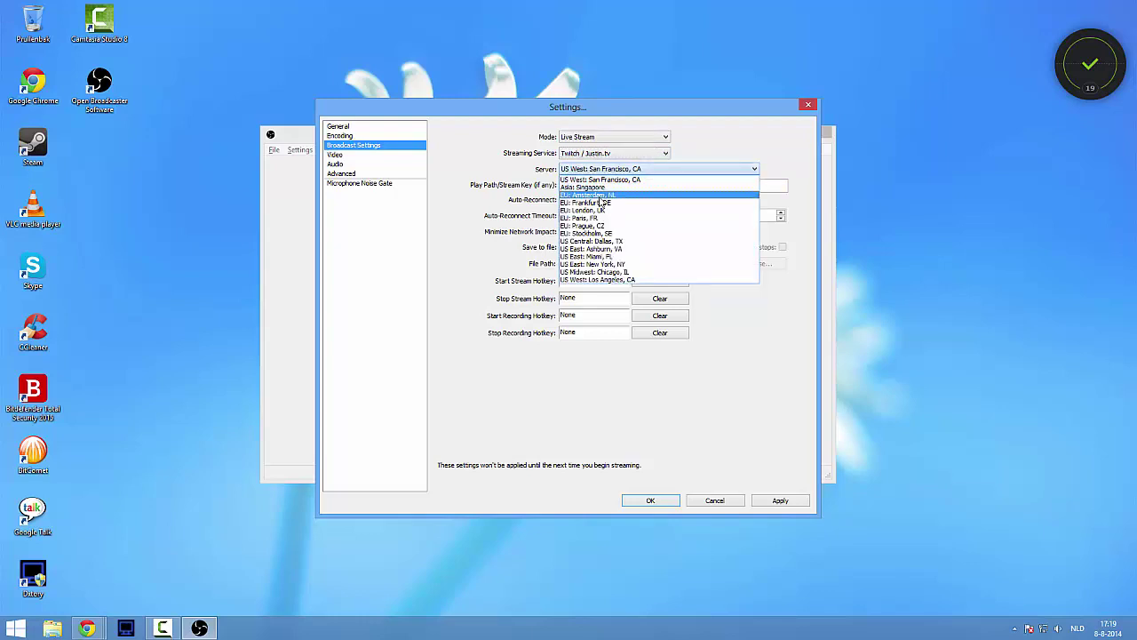
pyautogui.click(601, 195)
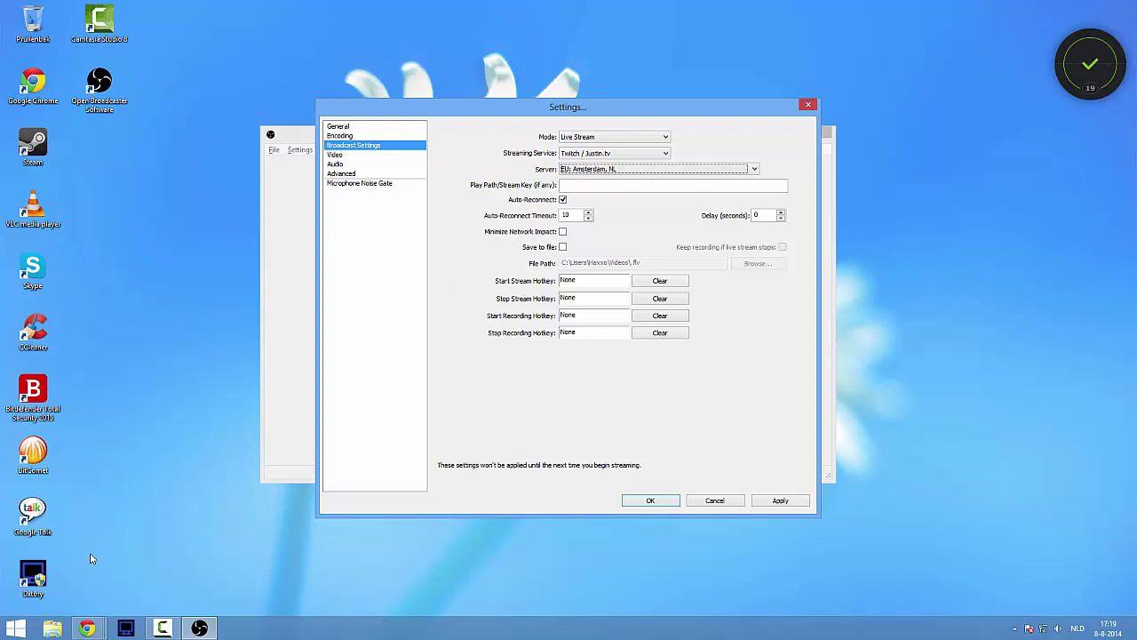
# Bring Chrome back and switch to the Twitch Dashboard's Stream Sleutel tab
pyautogui.moveTo(86, 627)
pyautogui.click(60, 575)
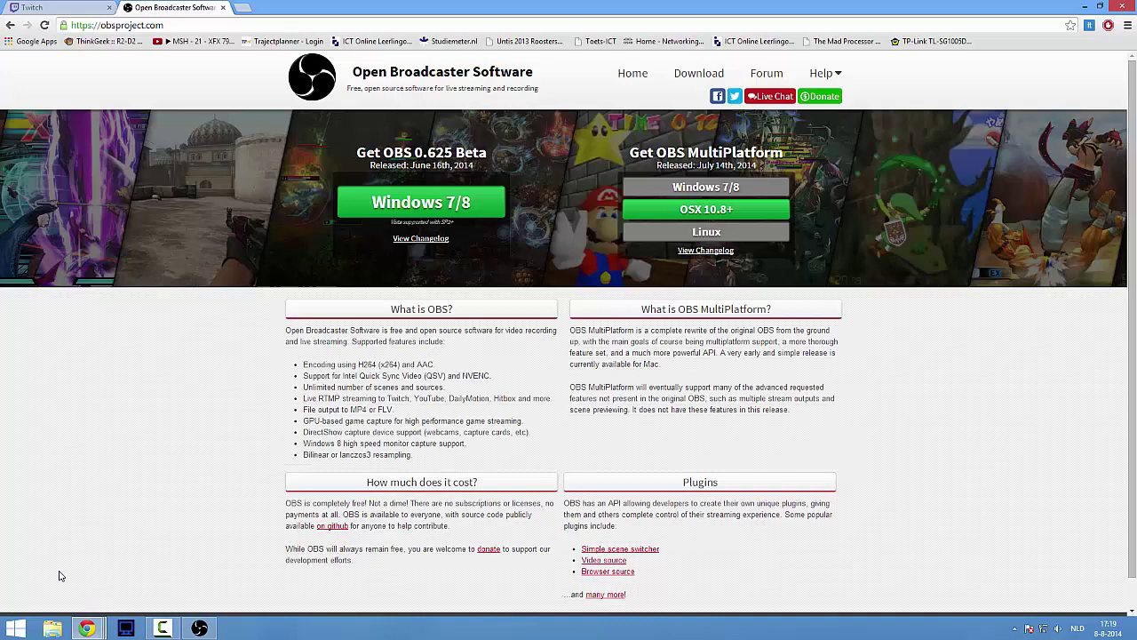
pyautogui.hotkey('ctrl', 'Tab')
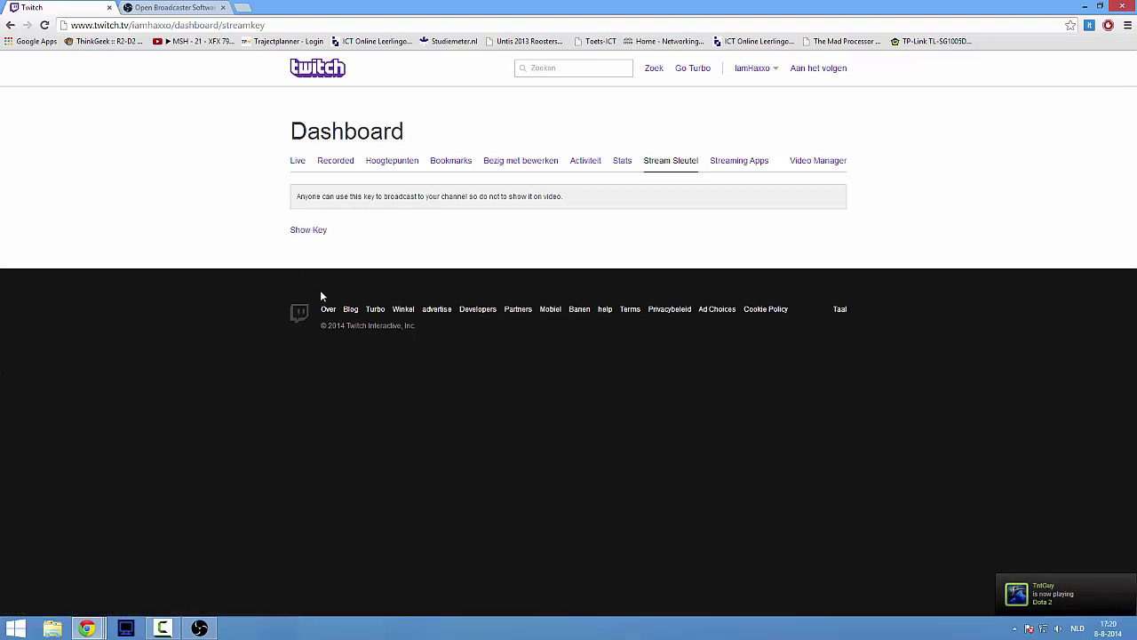
# Paste the Twitch stream key into Play Path/Stream Key and save the broadcast settings
pyautogui.click(1085, 6)
pyautogui.click(657, 184)
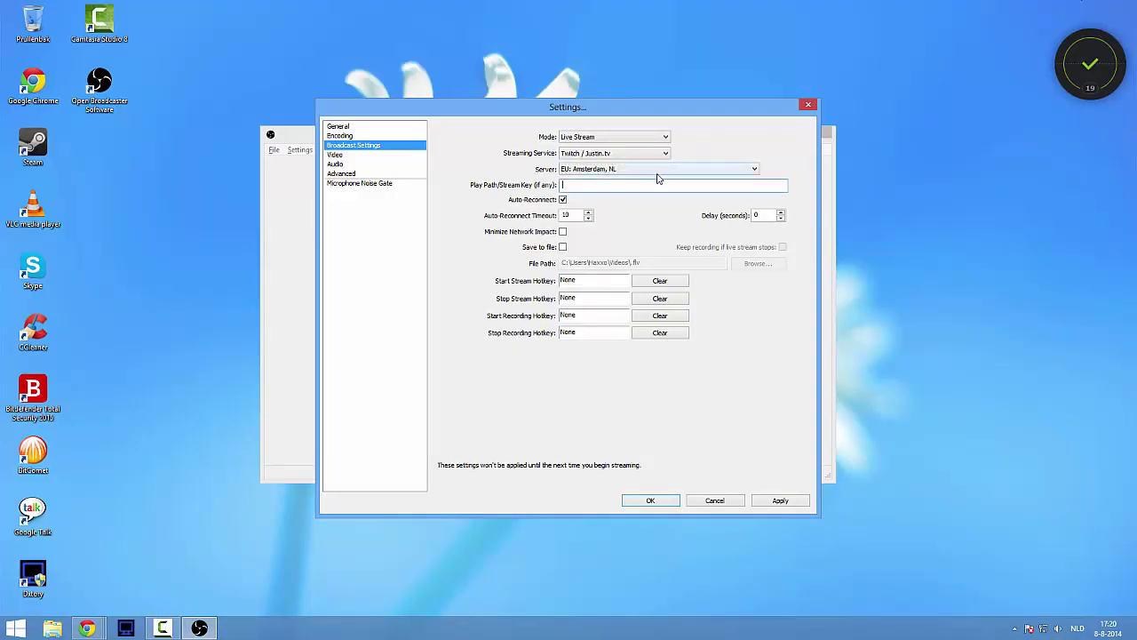
pyautogui.hotkey('ctrl', 'v')
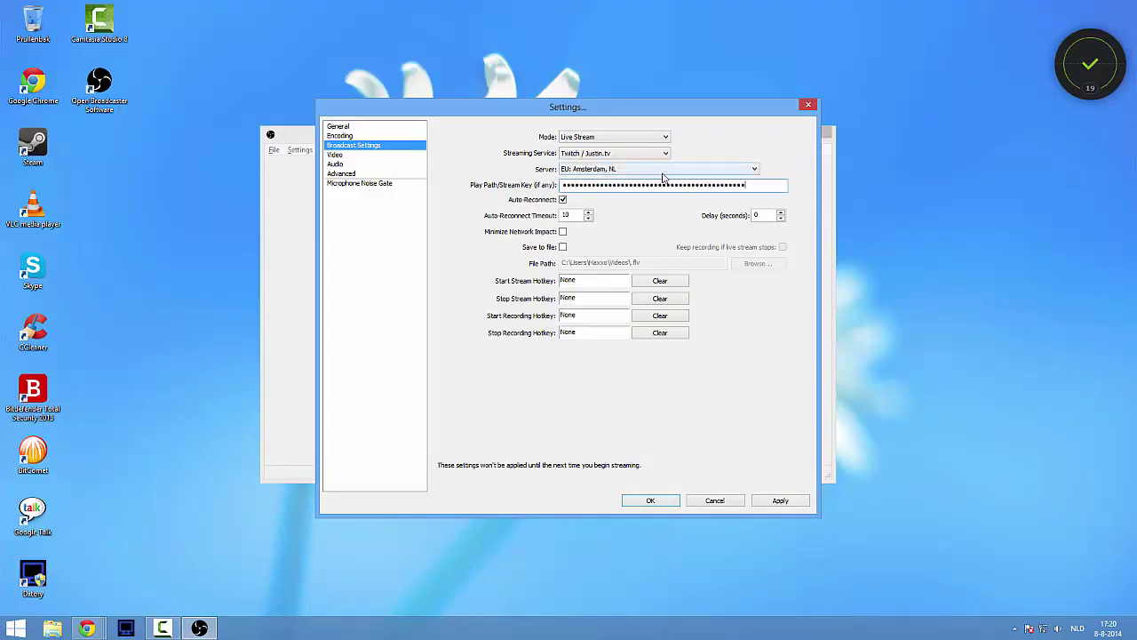
pyautogui.click(337, 156)
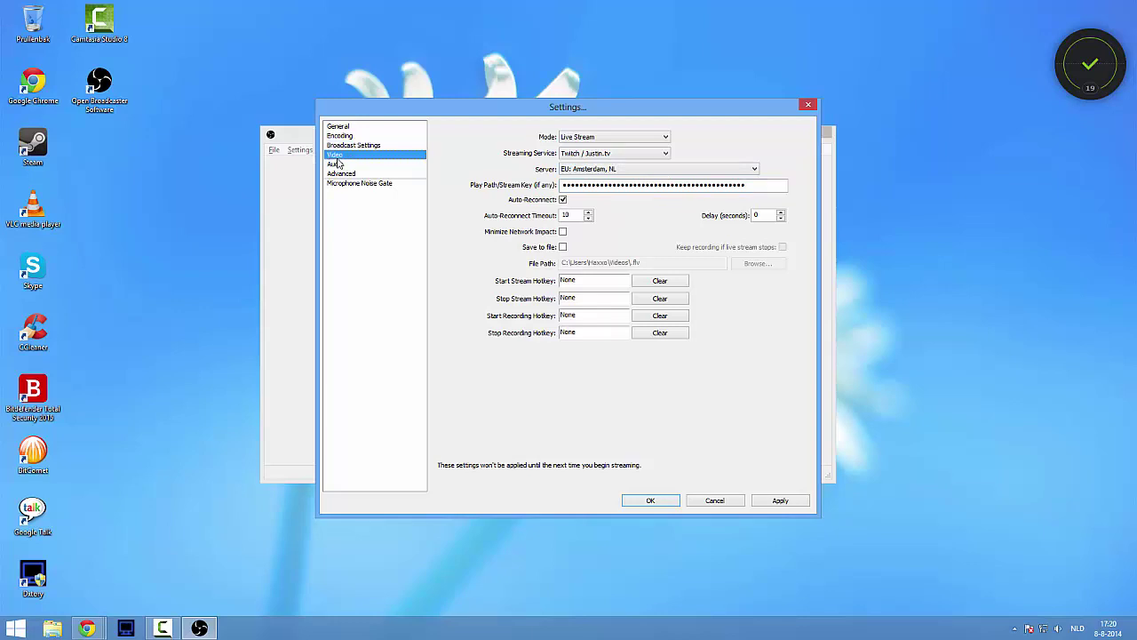
pyautogui.click(526, 353)
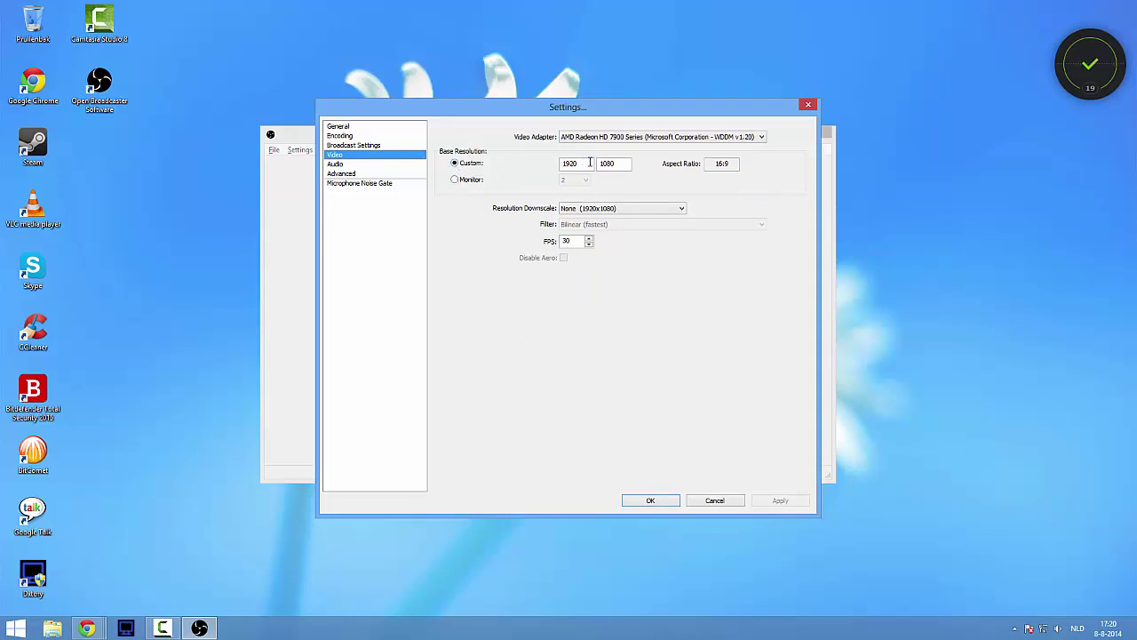
# Try a 1280x720 custom resolution, then base the resolution on monitor 2 at 1920x1080
pyautogui.moveTo(589, 163); pyautogui.dragTo(560, 165)
pyautogui.press('BackSpace')
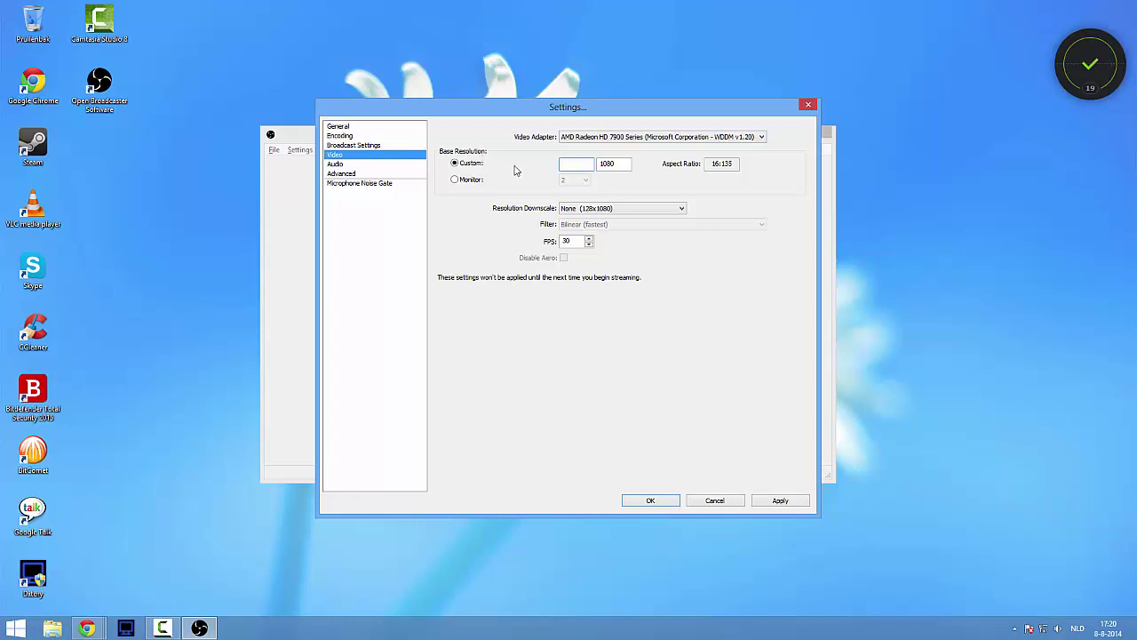
pyautogui.write('1280')
pyautogui.press('Tab')
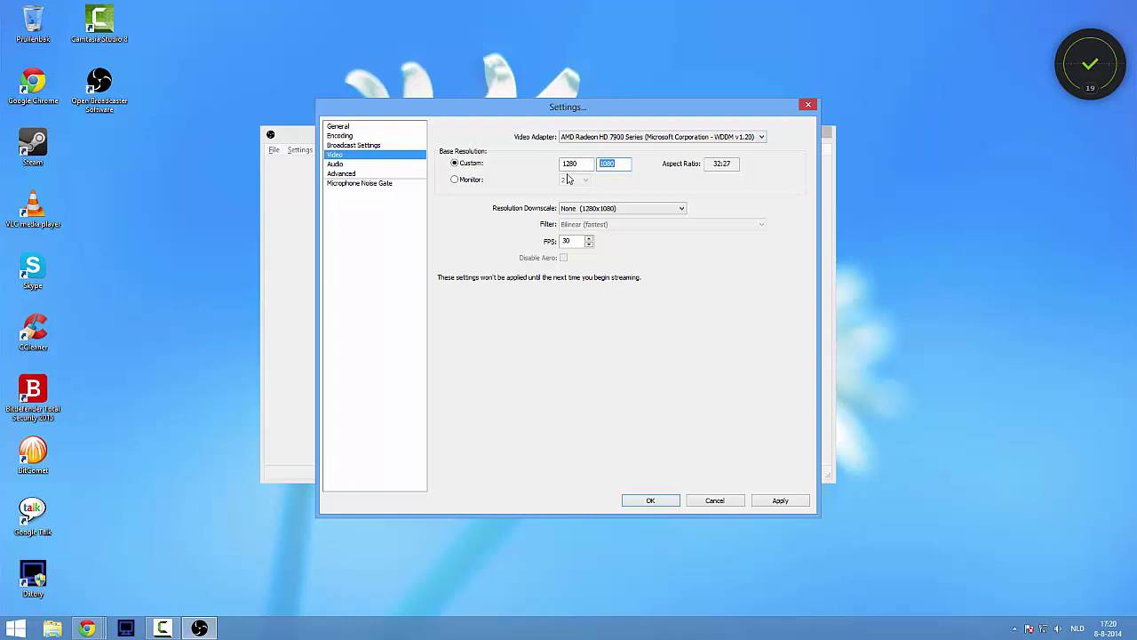
pyautogui.write('720')
pyautogui.click(454, 180)
pyautogui.click(568, 183)
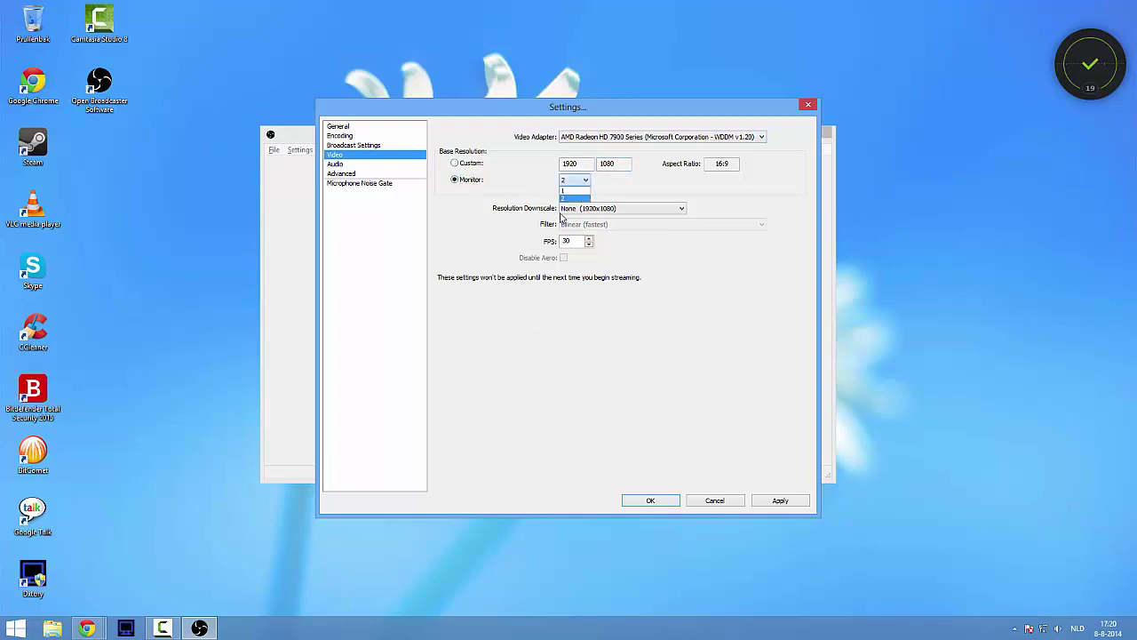
pyautogui.click(569, 198)
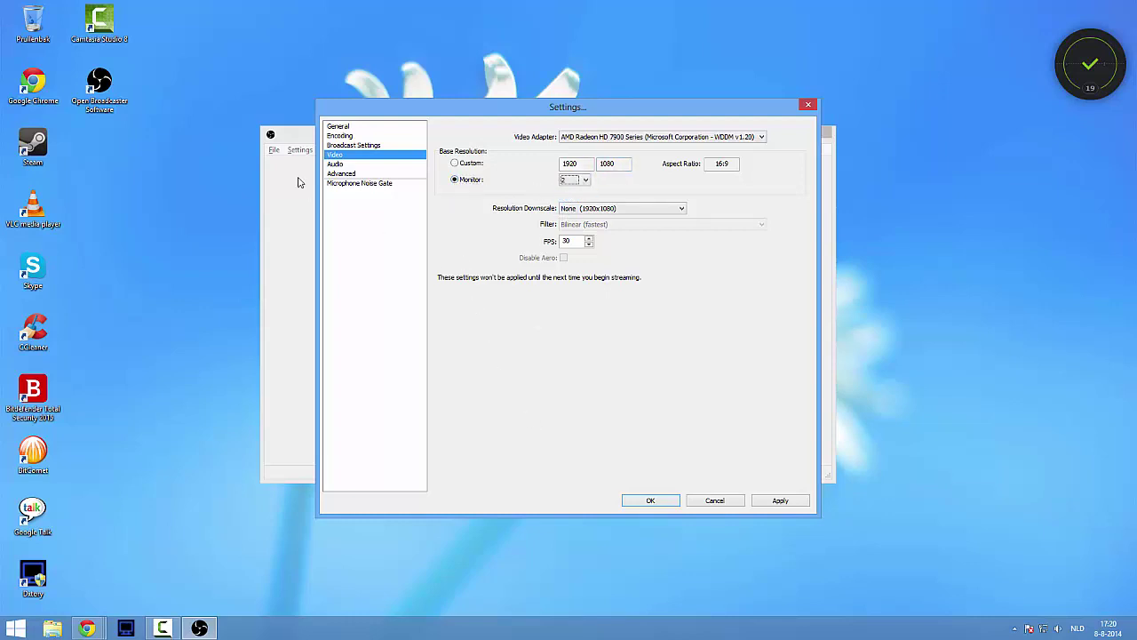
# Save the video settings and use the Yeti Stereo Microphone for desktop audio and mic
pyautogui.click(334, 166)
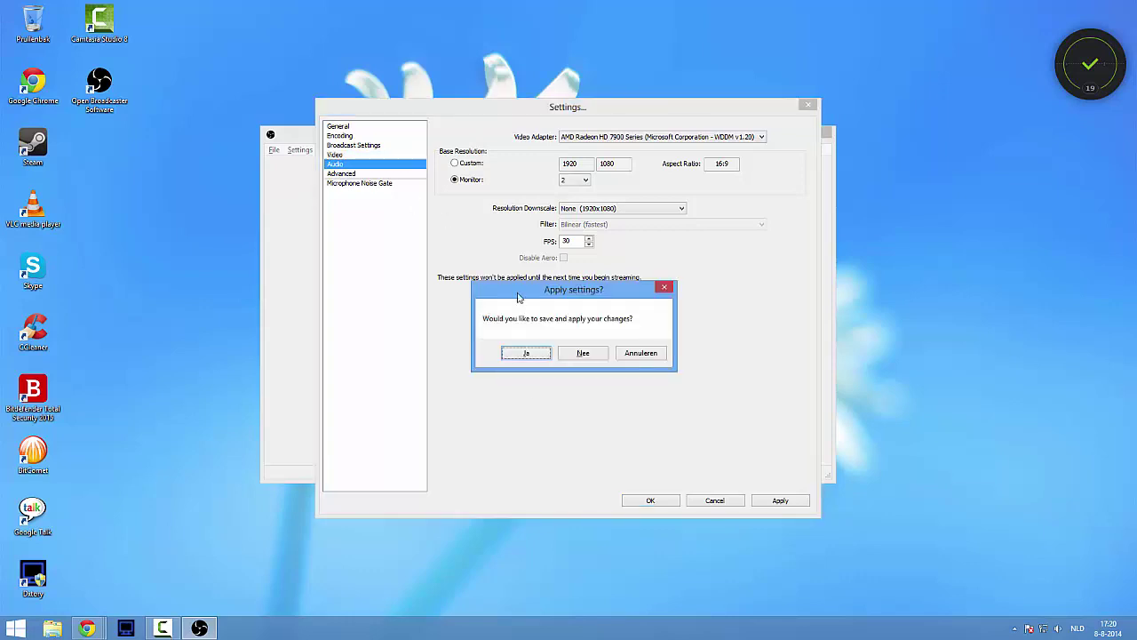
pyautogui.click(530, 353)
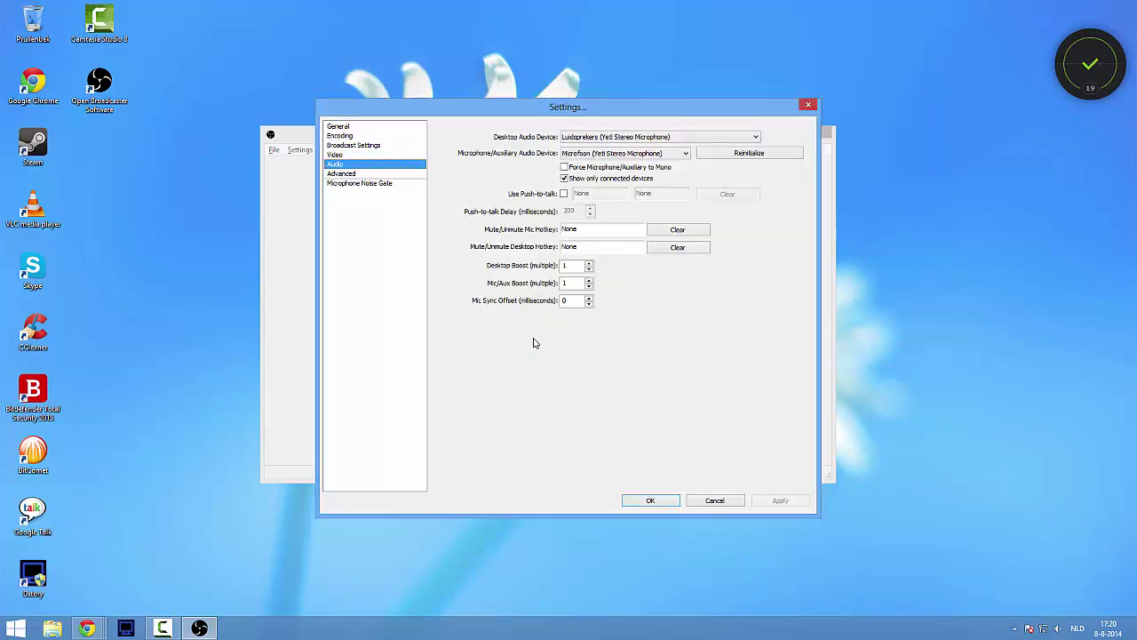
pyautogui.click(571, 137)
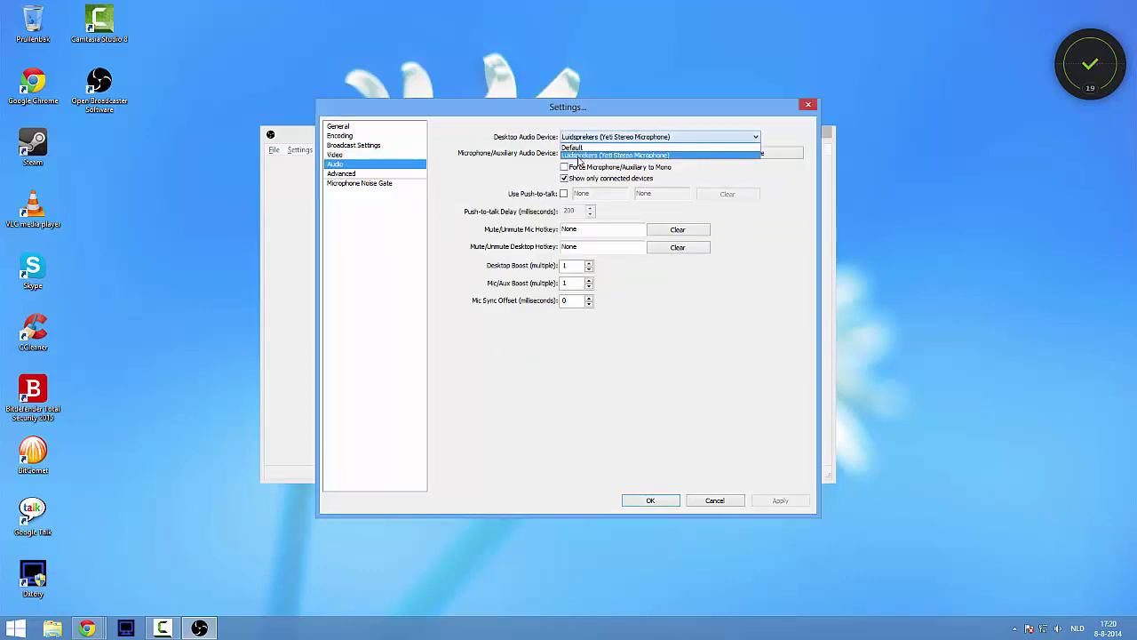
pyautogui.click(578, 156)
pyautogui.click(578, 153)
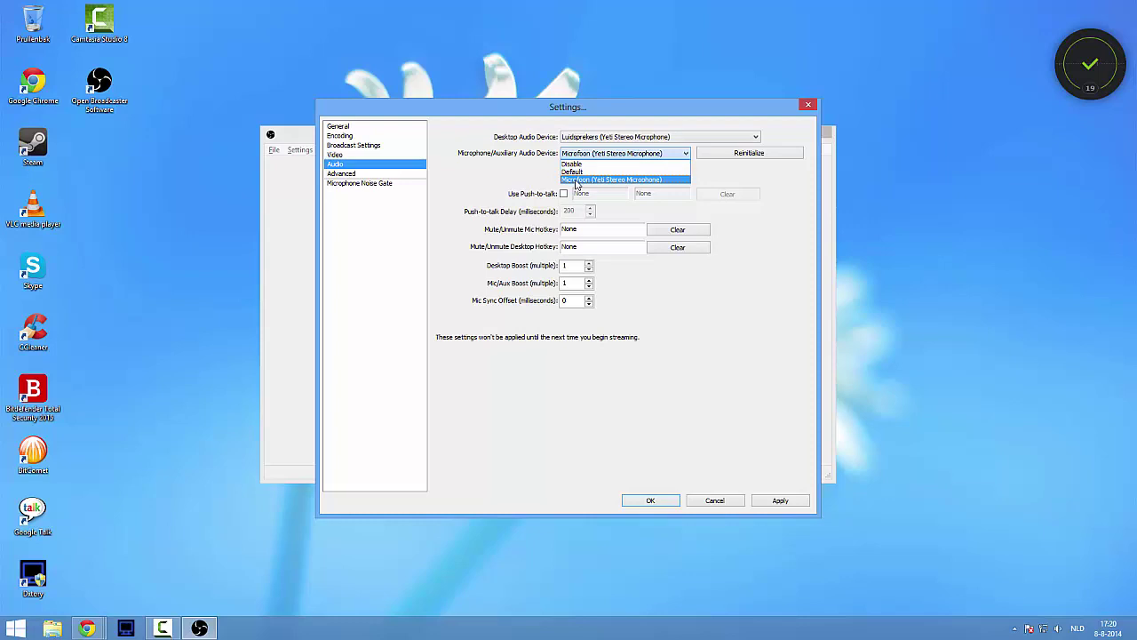
pyautogui.click(577, 180)
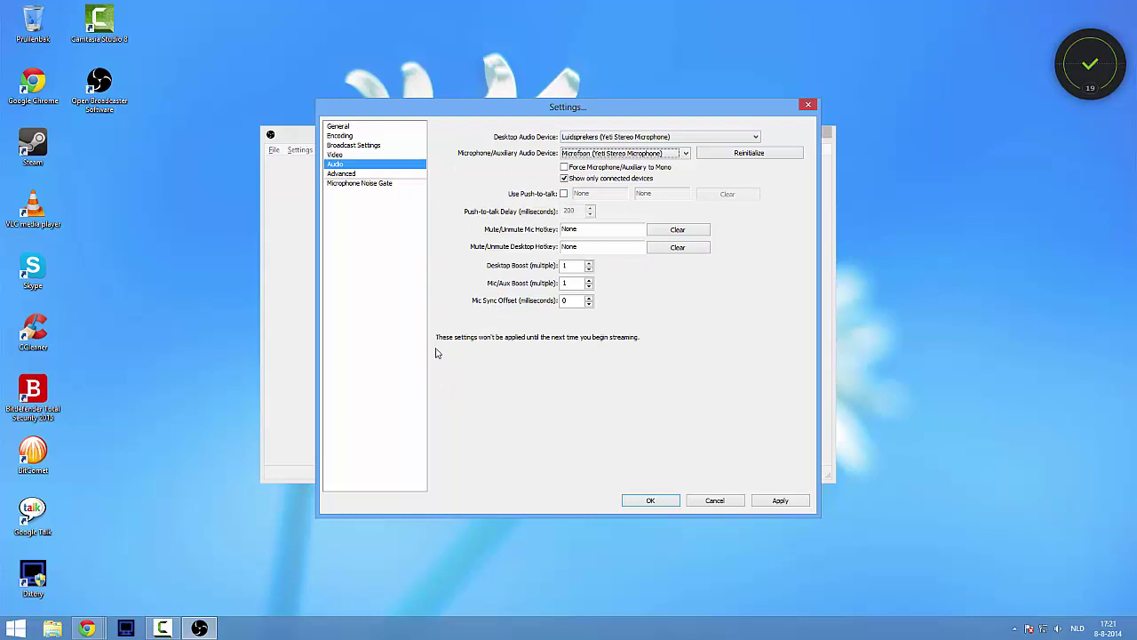
pyautogui.click(343, 174)
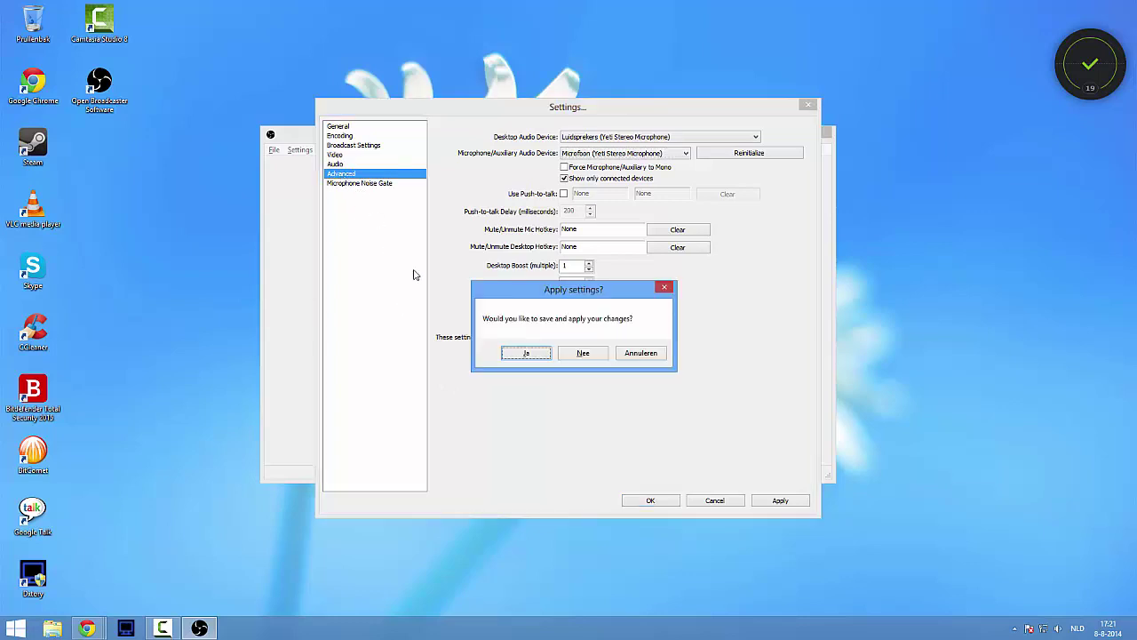
# Save the audio changes, keep Normal process priority and select the 400 ms scene buffering
pyautogui.click(528, 354)
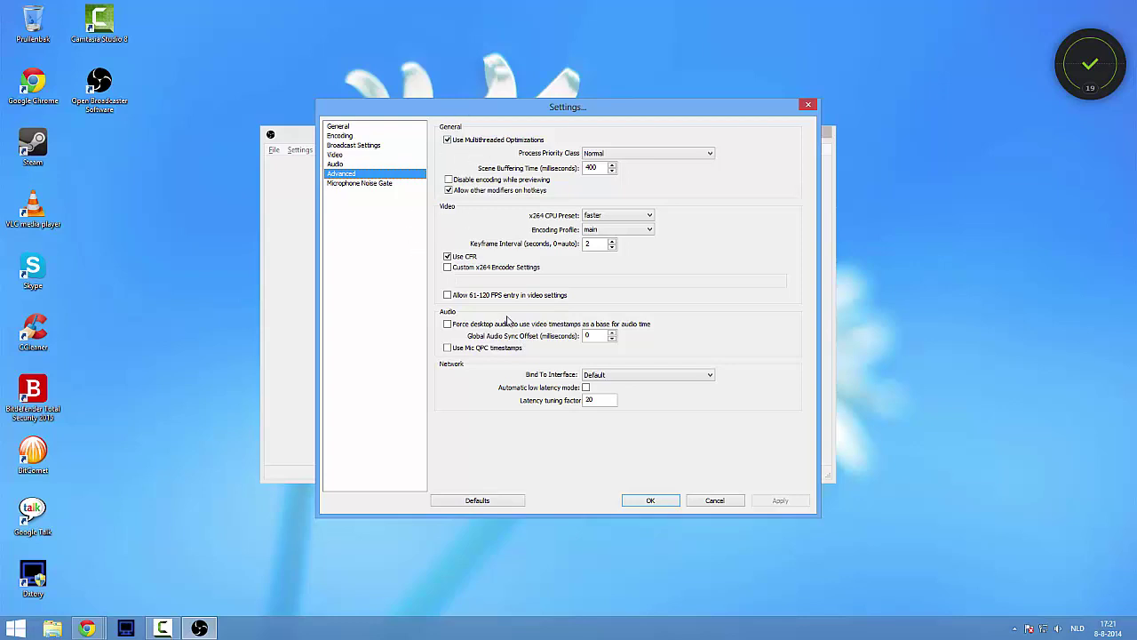
pyautogui.click(620, 155)
pyautogui.click(605, 184)
pyautogui.doubleClick(594, 168)
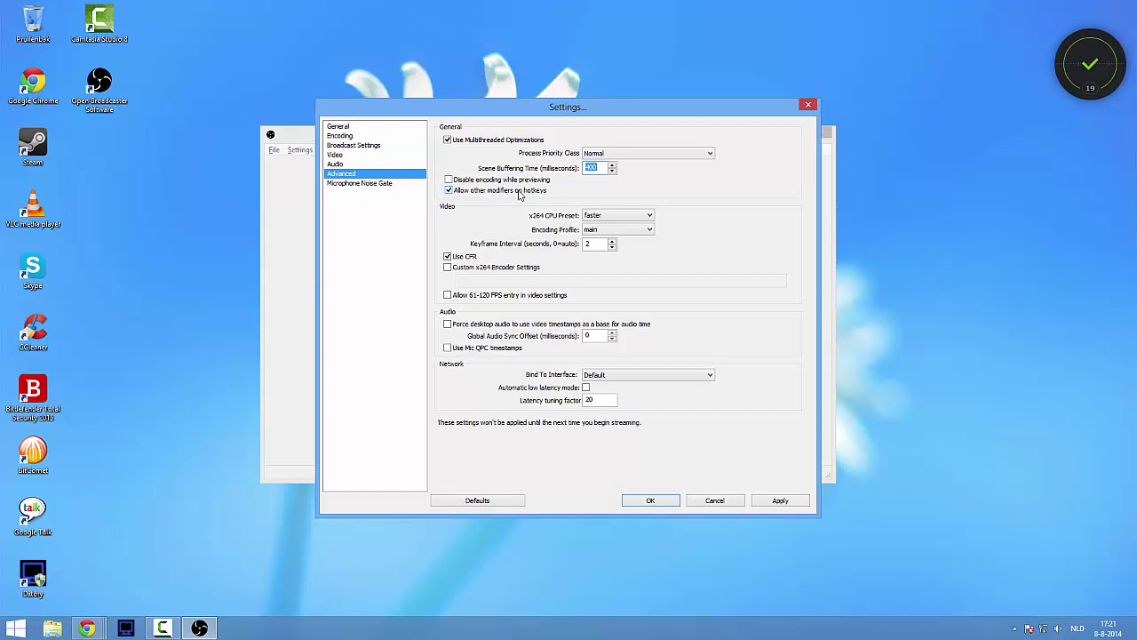
pyautogui.click(607, 218)
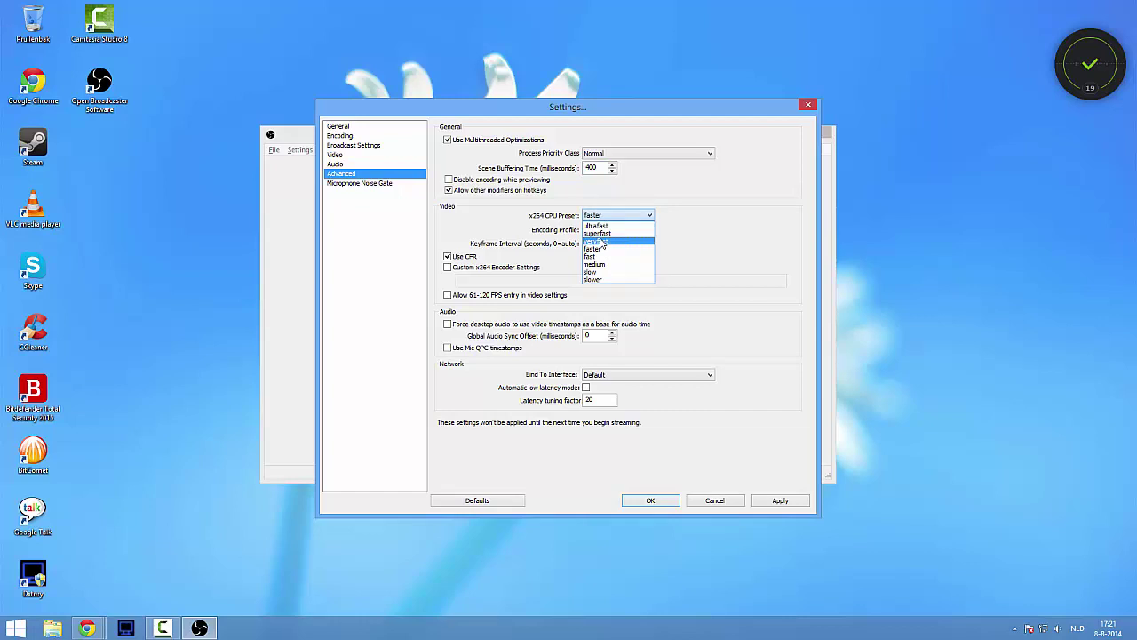
# Keep the faster x264 preset and main encoding profile, moving on to the 2-second keyframe interval
pyautogui.click(602, 250)
pyautogui.click(625, 394)
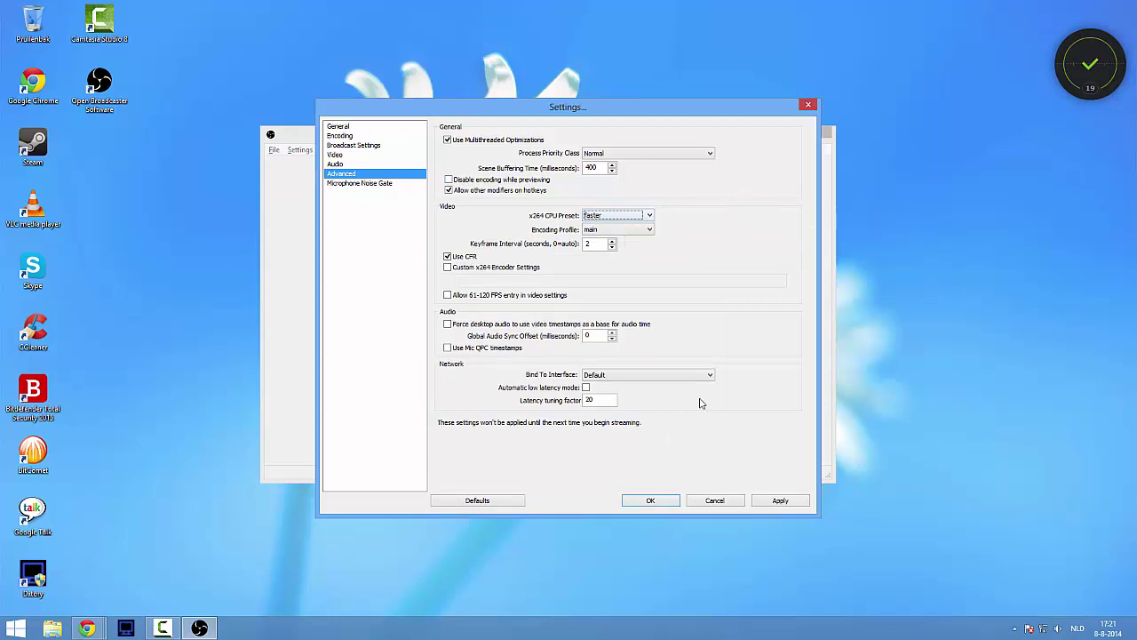
pyautogui.click(605, 217)
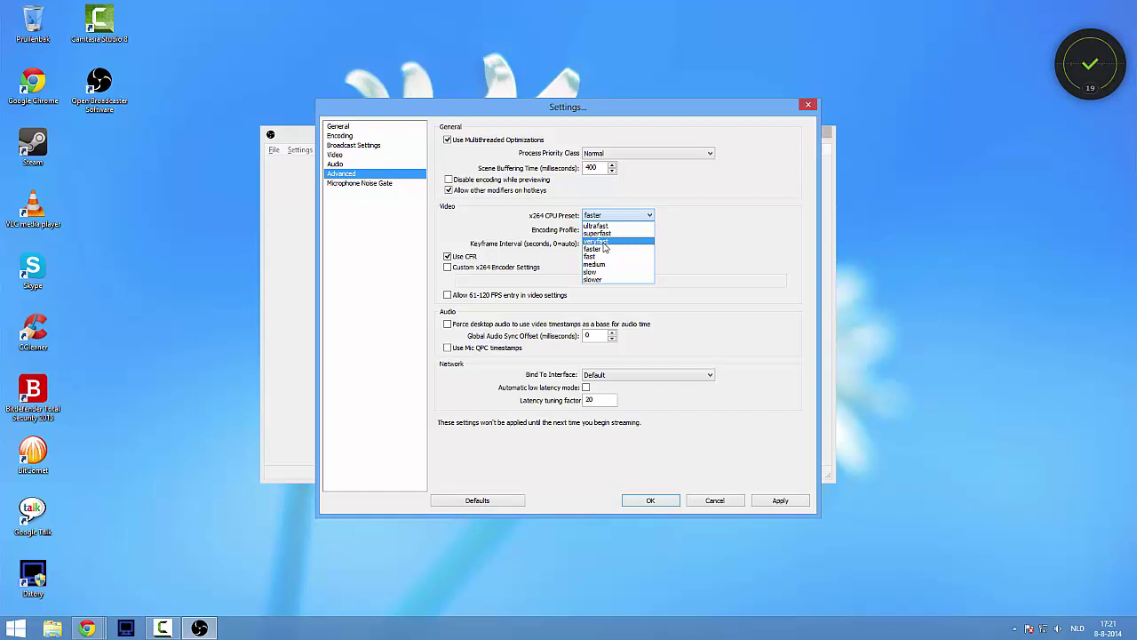
pyautogui.click(718, 253)
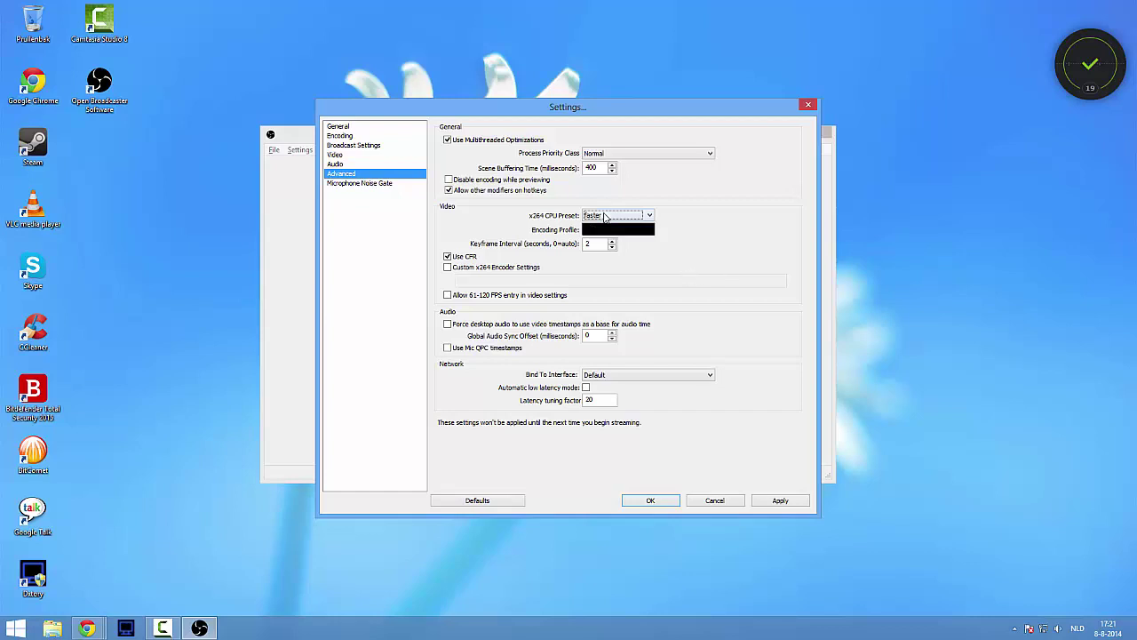
pyautogui.moveTo(604, 216)
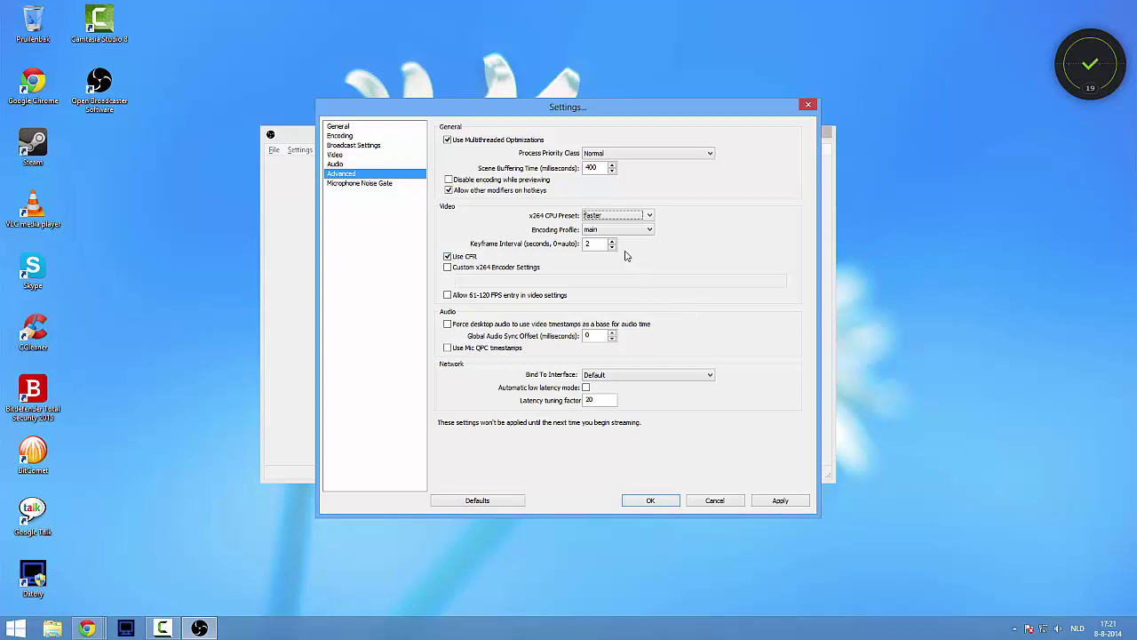
pyautogui.click(622, 231)
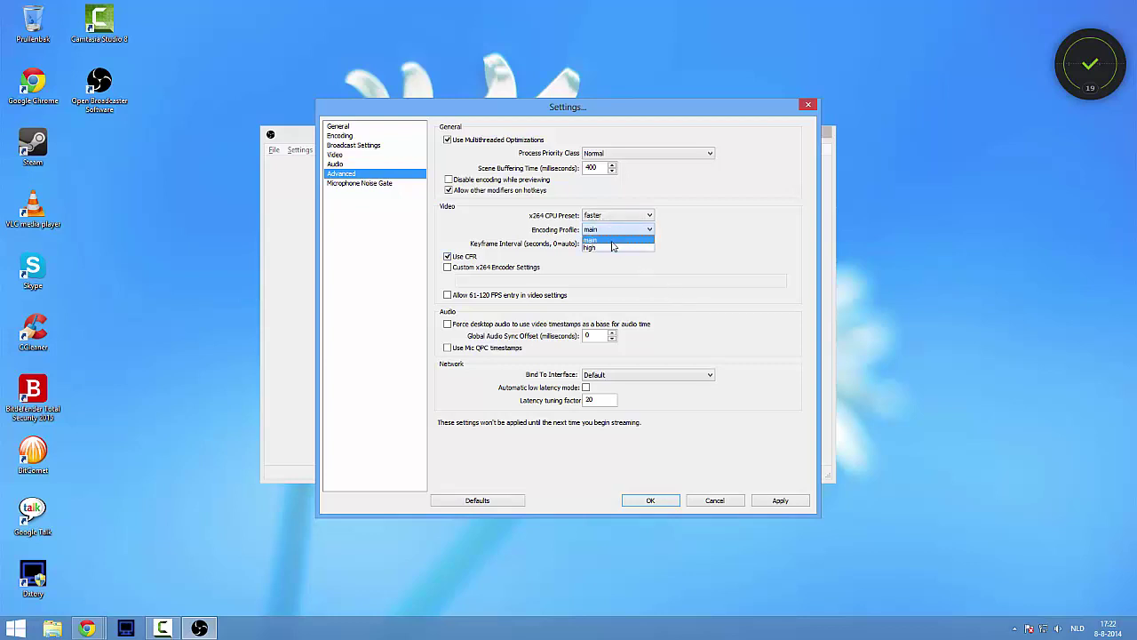
pyautogui.click(614, 242)
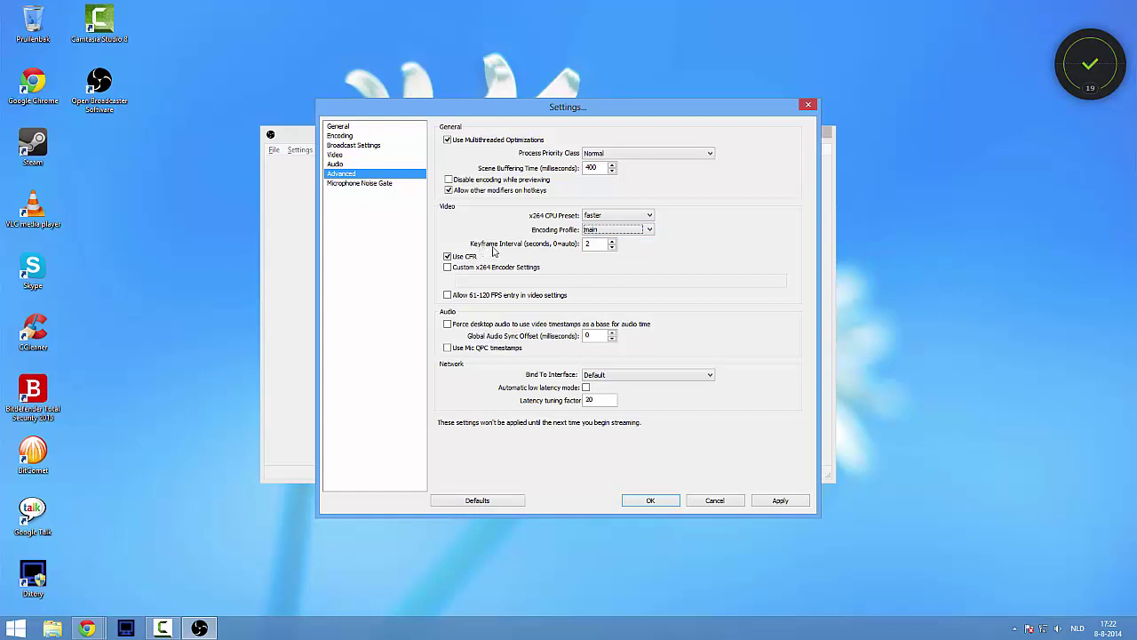
pyautogui.press('Tab')
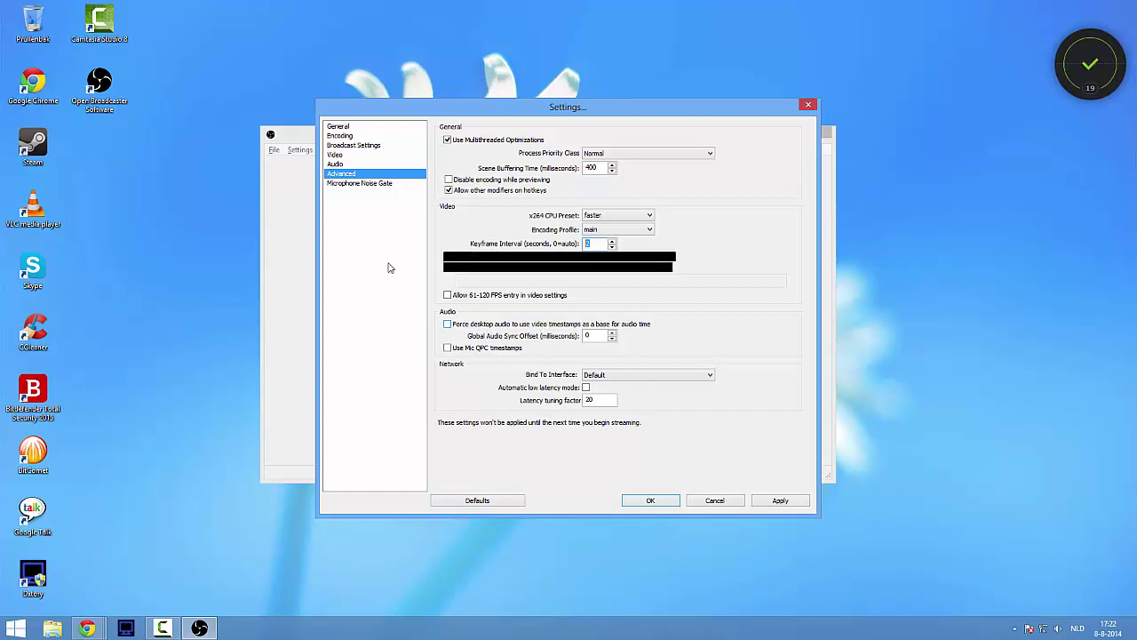
# Close the settings and remove both the Monitor Capture and Video Capture Device sources
pyautogui.click(667, 501)
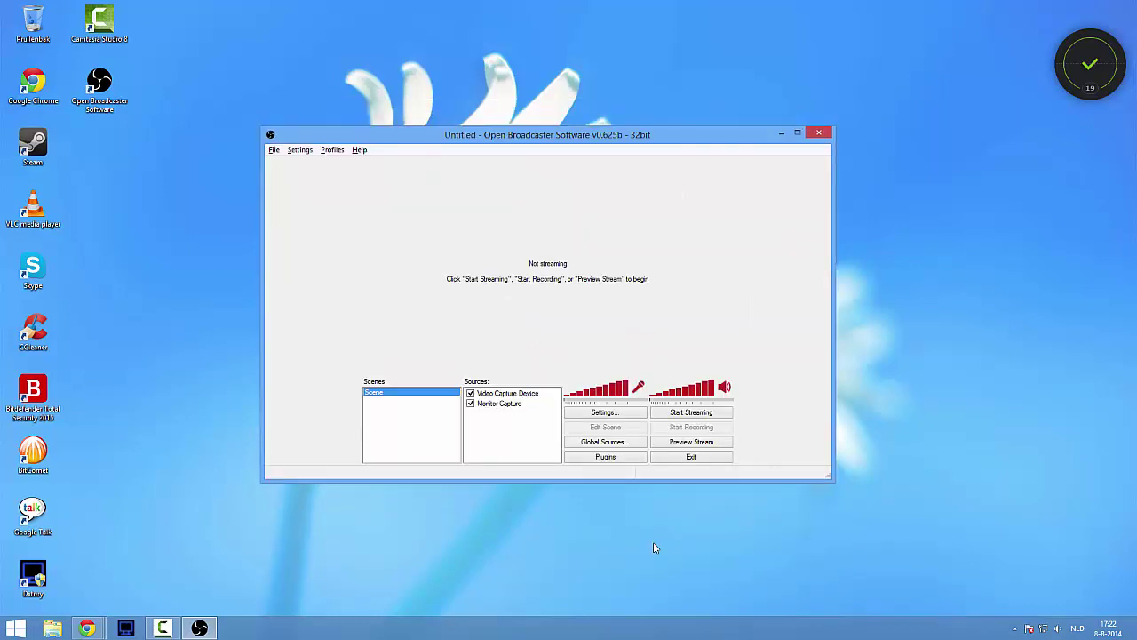
pyautogui.click(522, 405)
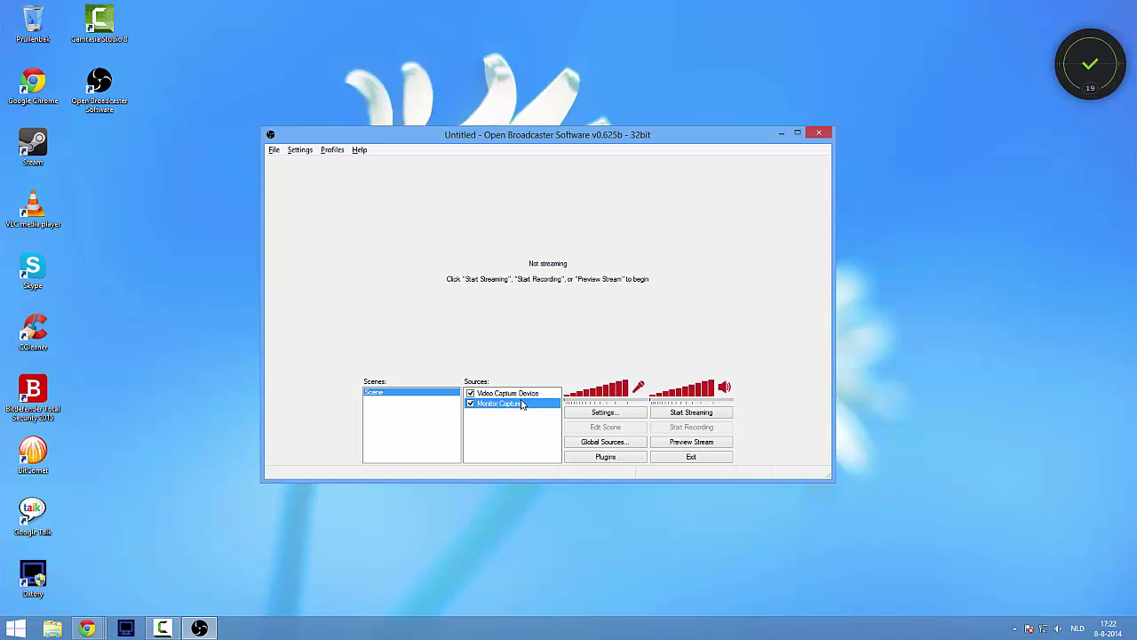
pyautogui.press('Delete')
pyautogui.click(581, 354)
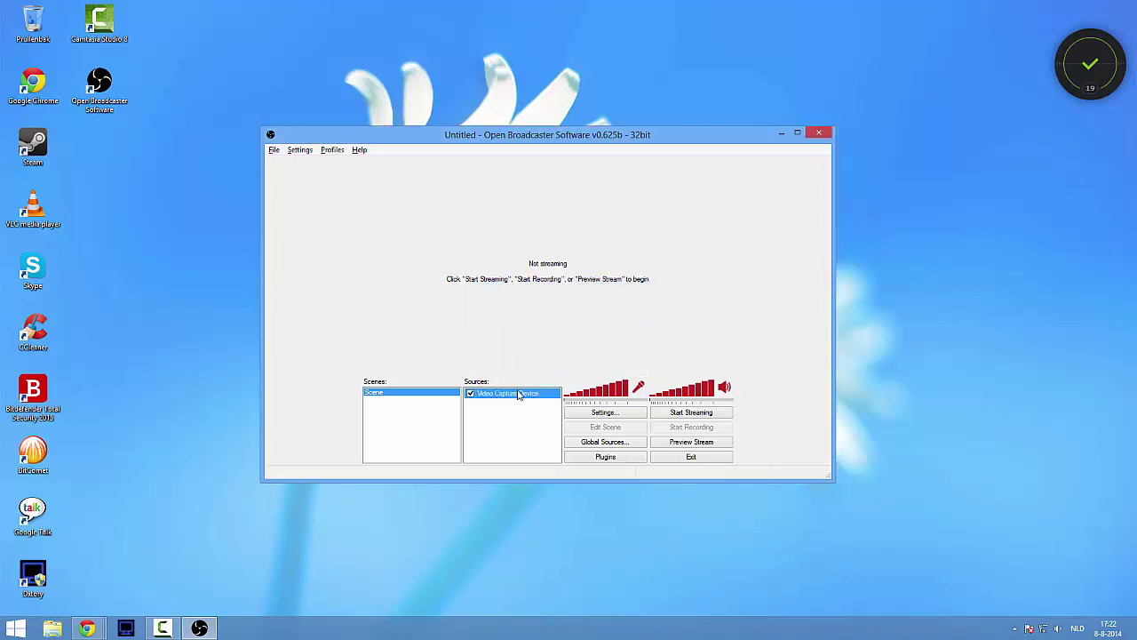
pyautogui.press('Delete')
pyautogui.click(580, 354)
# Add a Monitor Capture source under its default name, capturing monitor 2
pyautogui.rightClick(517, 400)
pyautogui.moveTo(545, 410)
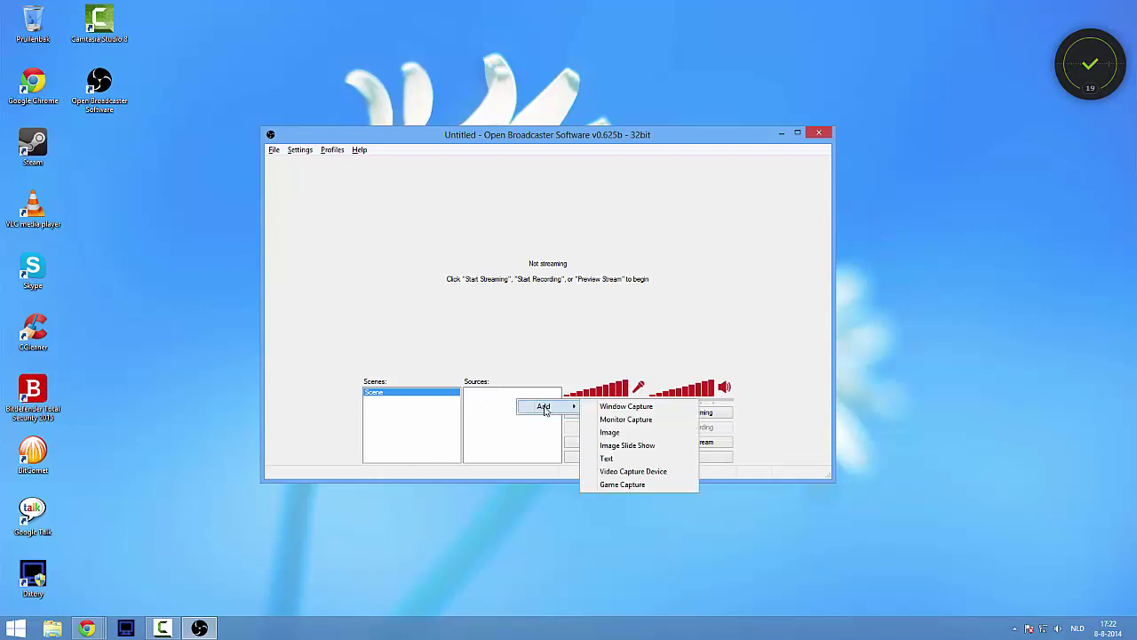
pyautogui.click(627, 419)
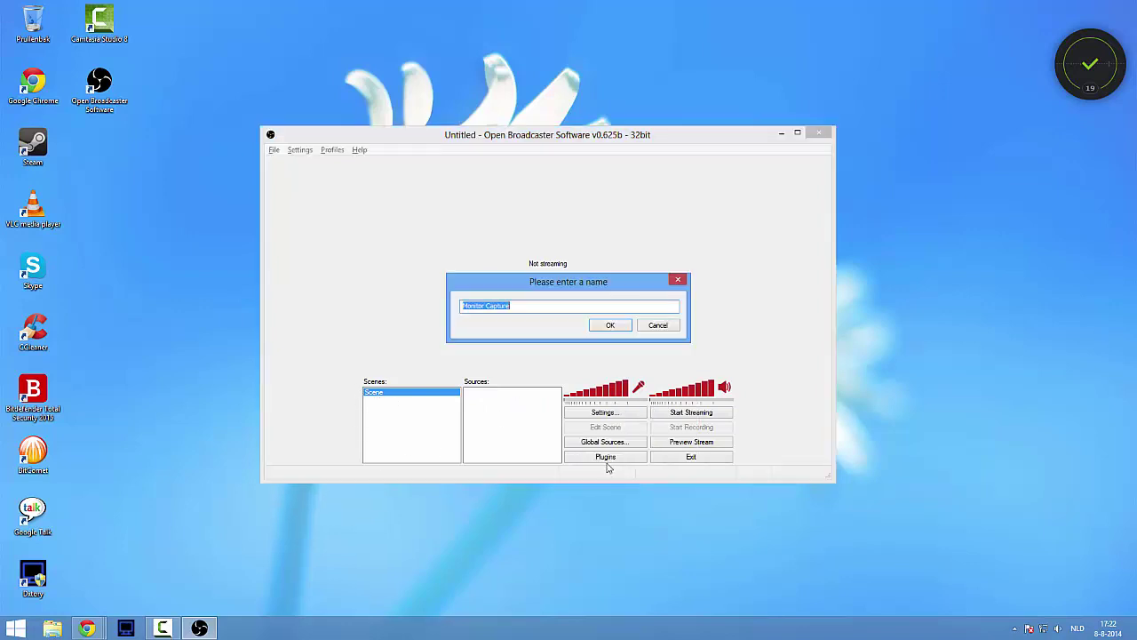
pyautogui.click(609, 325)
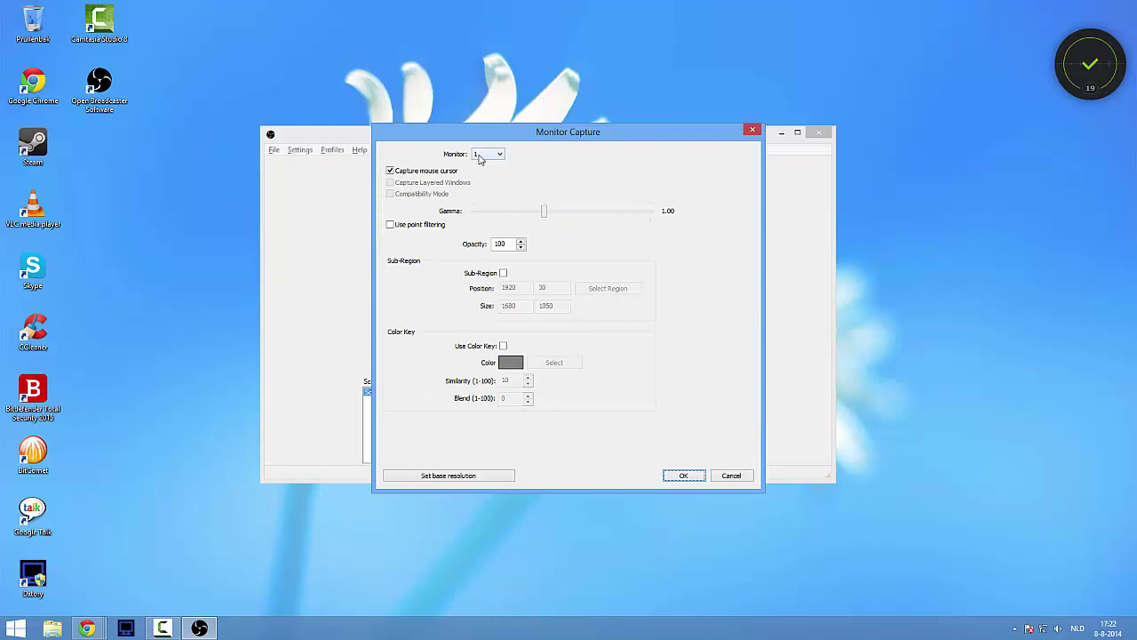
pyautogui.click(487, 157)
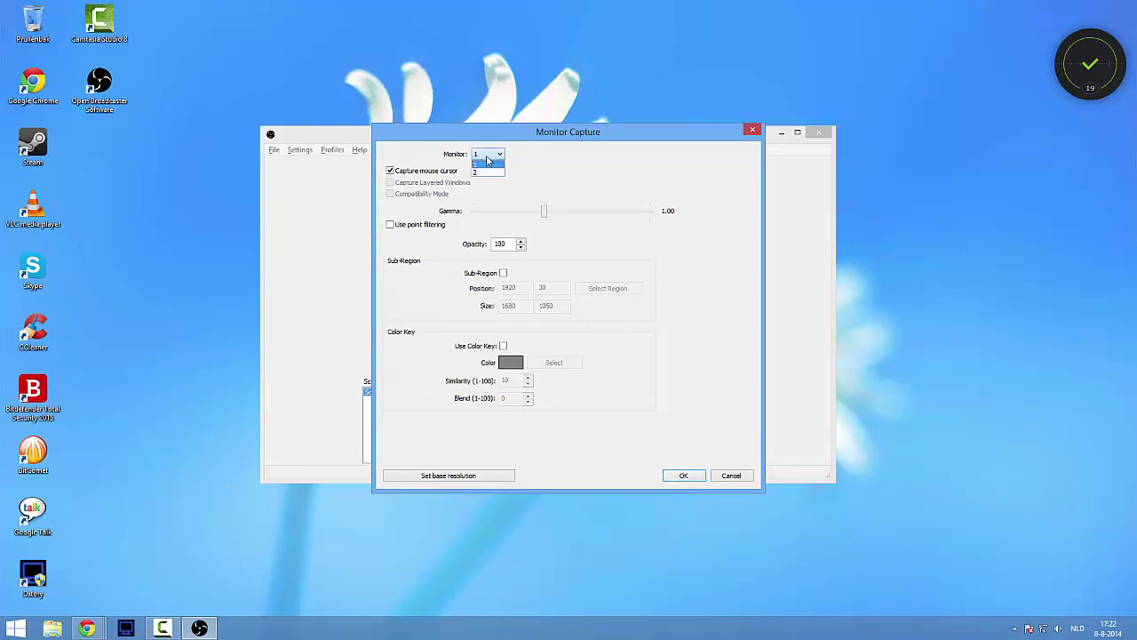
pyautogui.click(488, 174)
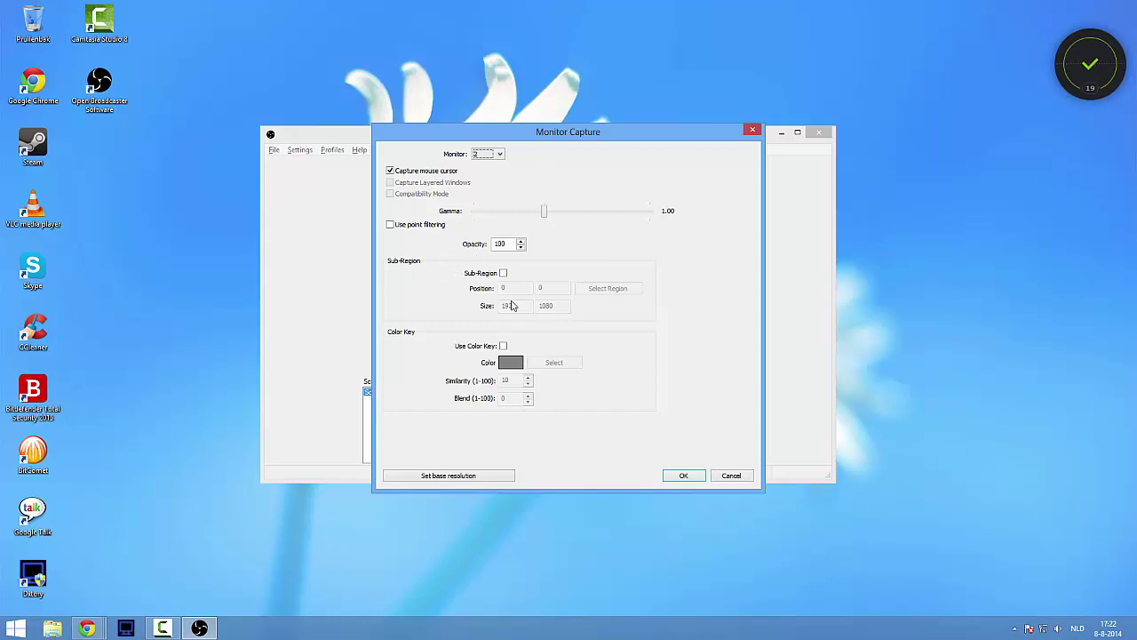
pyautogui.click(683, 475)
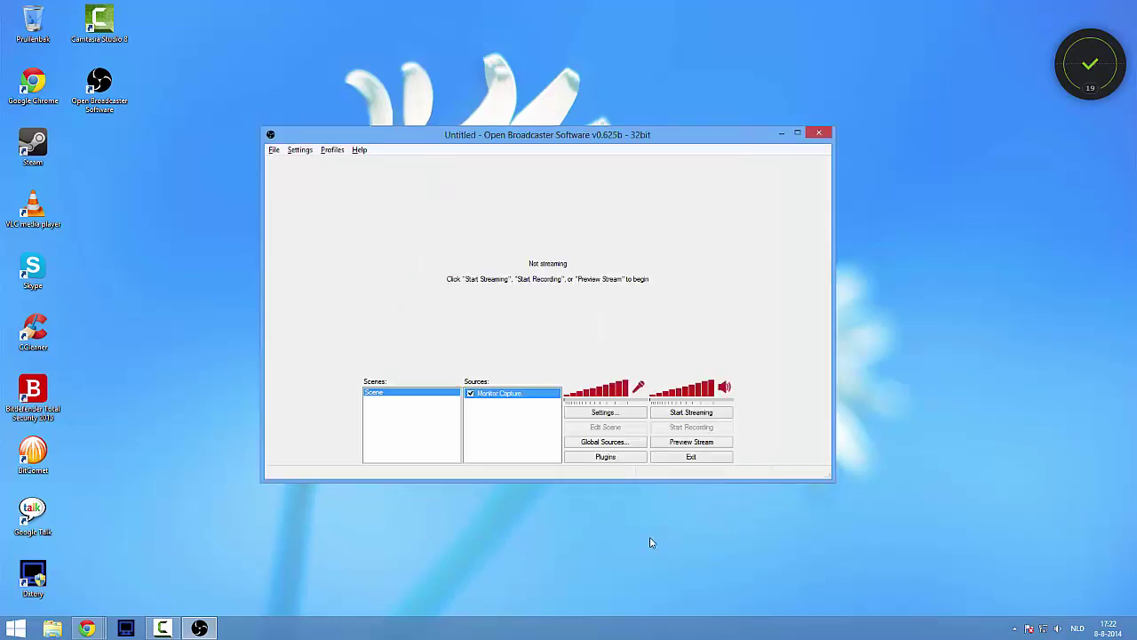
pyautogui.click(689, 441)
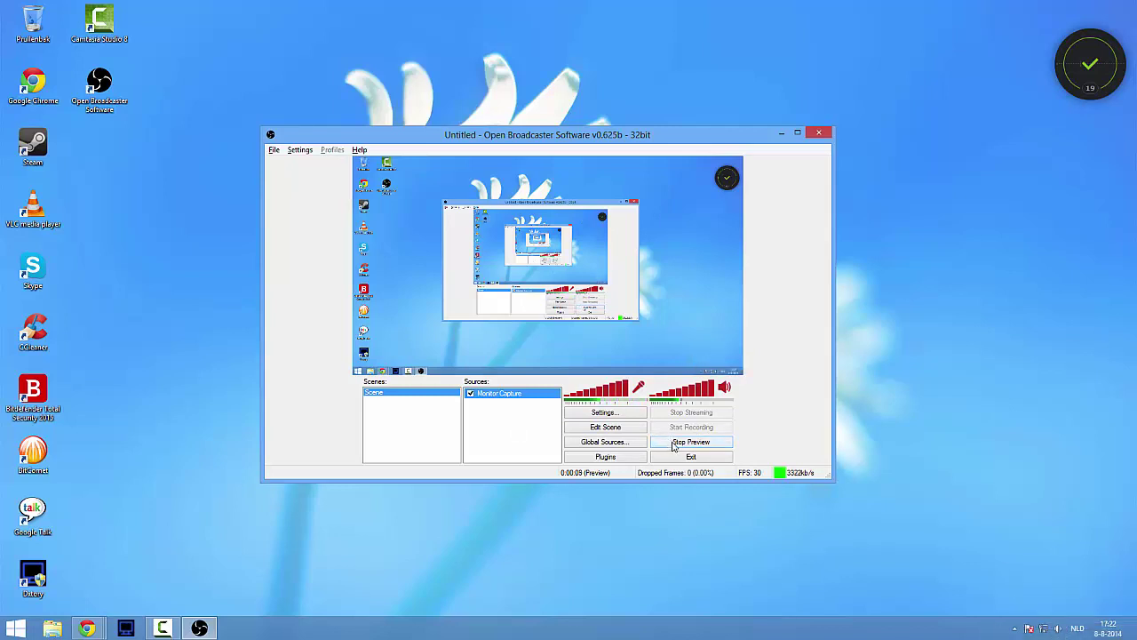
pyautogui.click(673, 446)
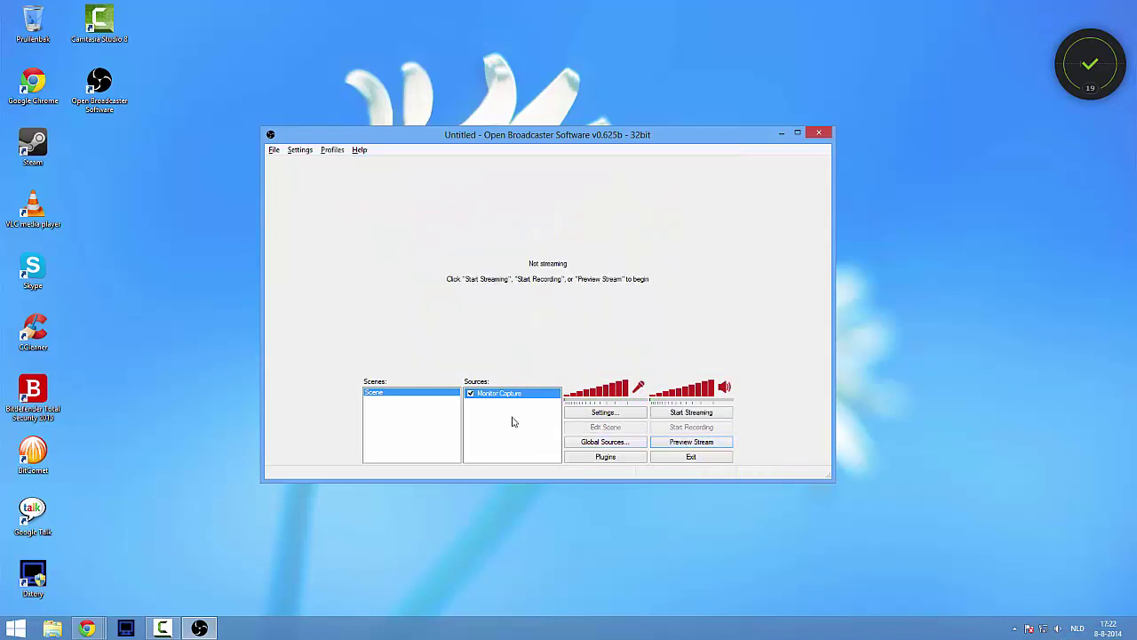
# Add a default-named Video Capture Device source for the Logitech Webcam 600 with gamma 0.92
pyautogui.rightClick(513, 418)
pyautogui.moveTo(540, 427)
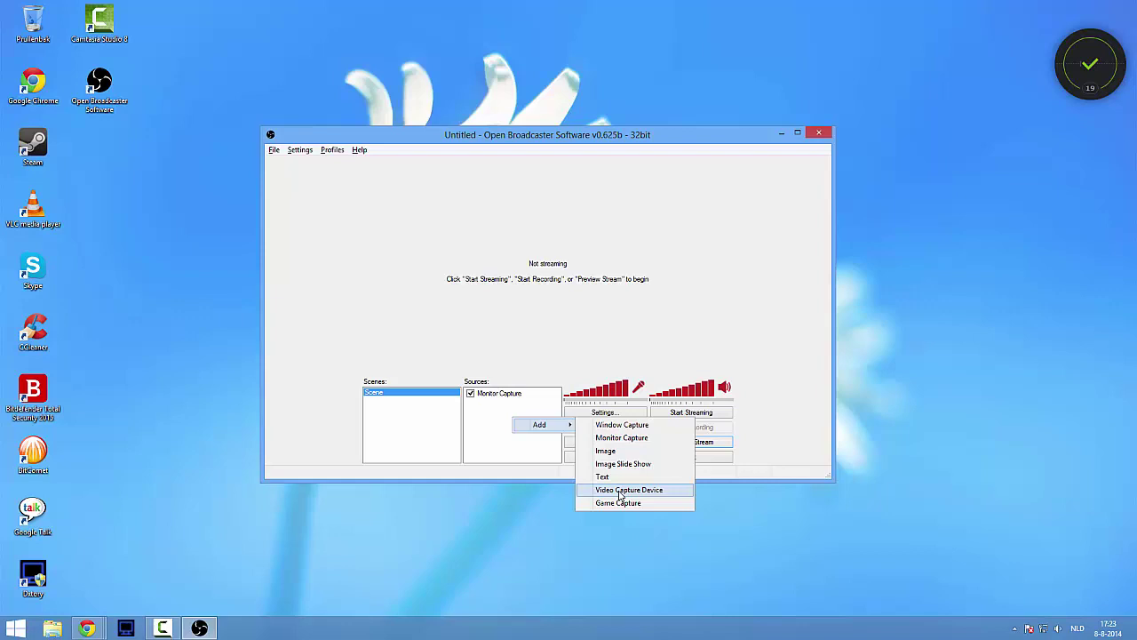
pyautogui.click(622, 491)
pyautogui.click(620, 329)
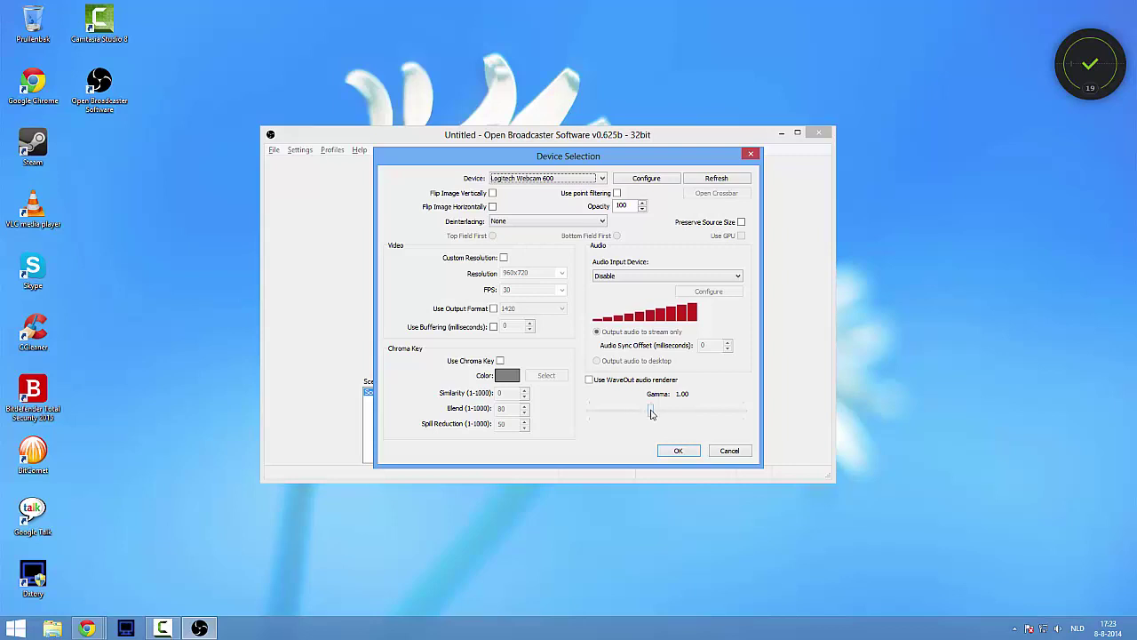
pyautogui.moveTo(653, 414)
pyautogui.mouseDown()
pyautogui.moveTo(606, 417)
pyautogui.moveTo(718, 414)
pyautogui.moveTo(652, 413)
pyautogui.mouseUp()
pyautogui.click(679, 451)
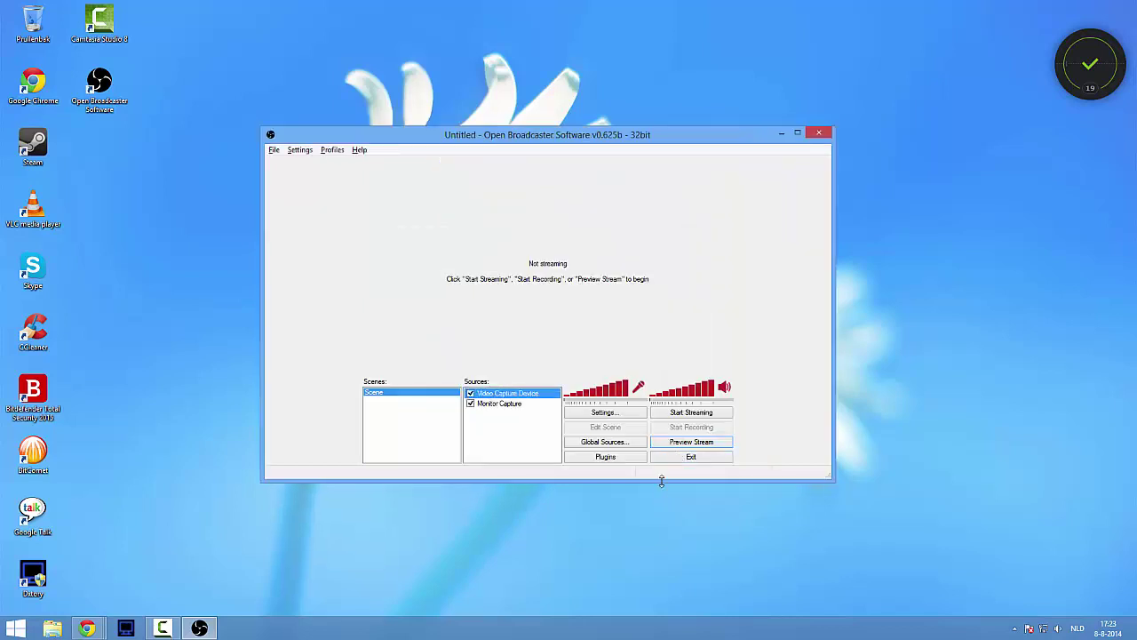
# Start the stream preview, shrink the webcam box to about 90x68, and move it top-right
pyautogui.click(694, 441)
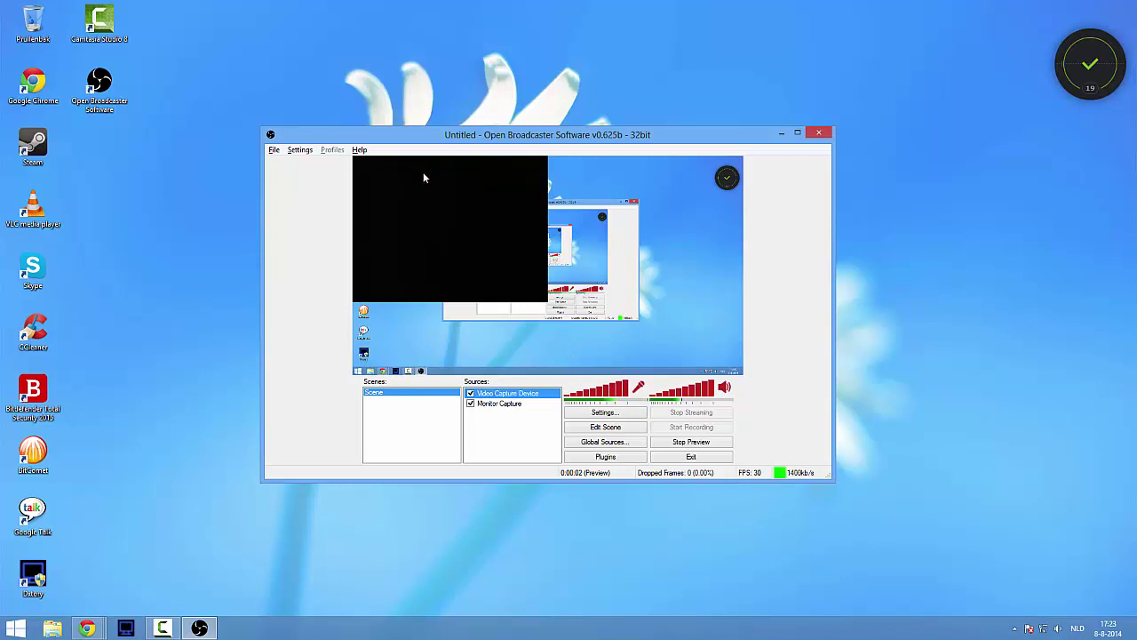
pyautogui.click(592, 429)
pyautogui.moveTo(468, 257); pyautogui.dragTo(562, 264)
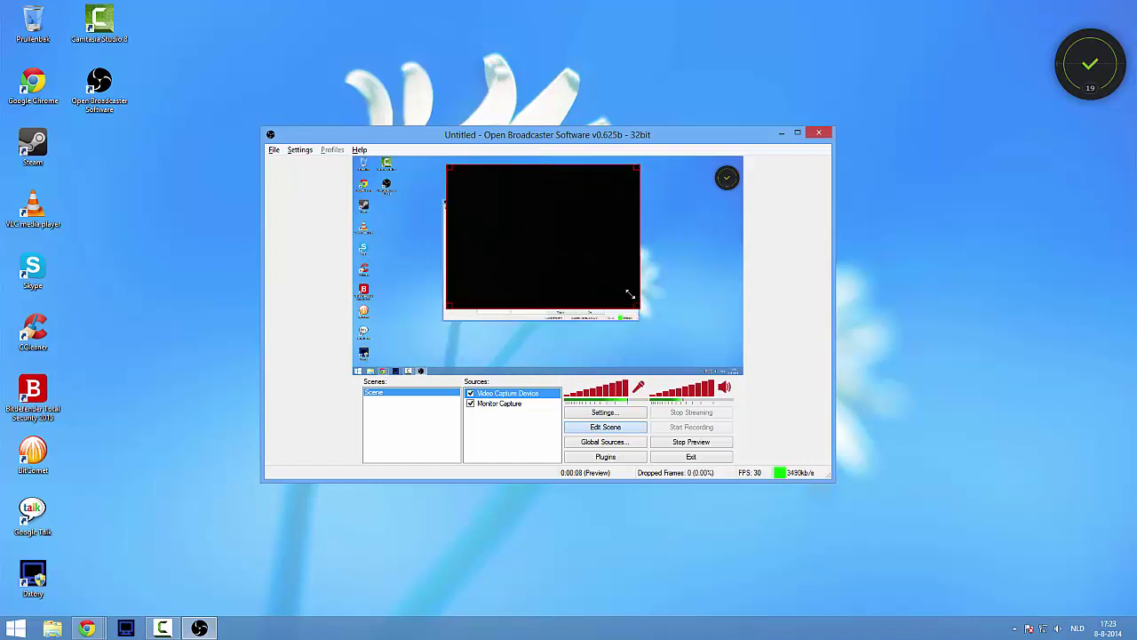
pyautogui.moveTo(641, 312); pyautogui.dragTo(573, 224)
pyautogui.moveTo(492, 205); pyautogui.dragTo(706, 194)
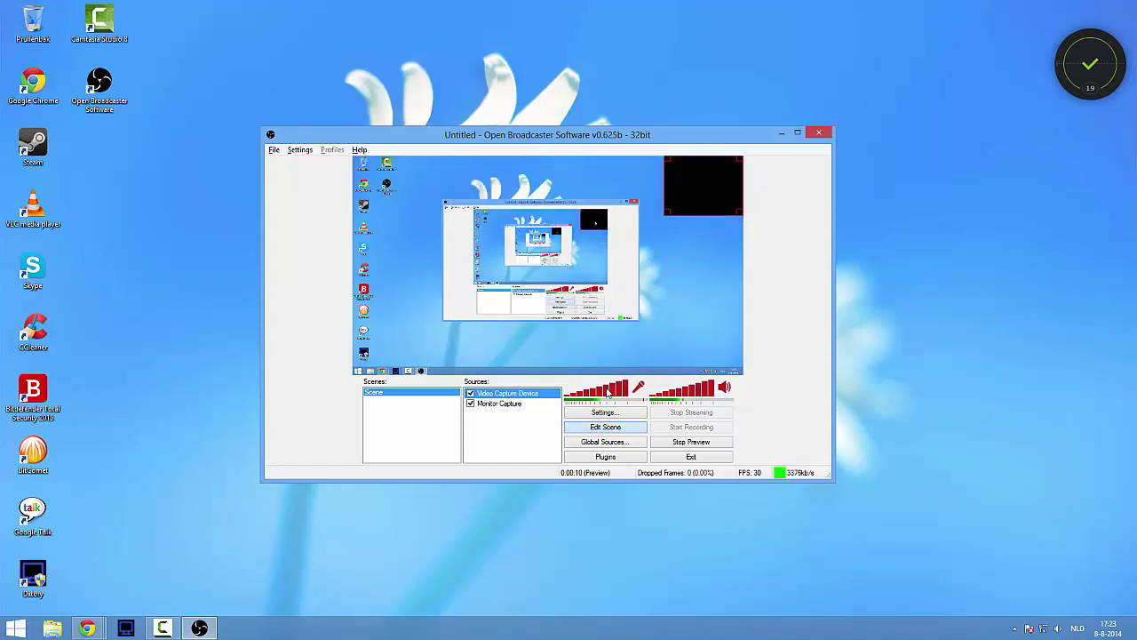
pyautogui.click(622, 428)
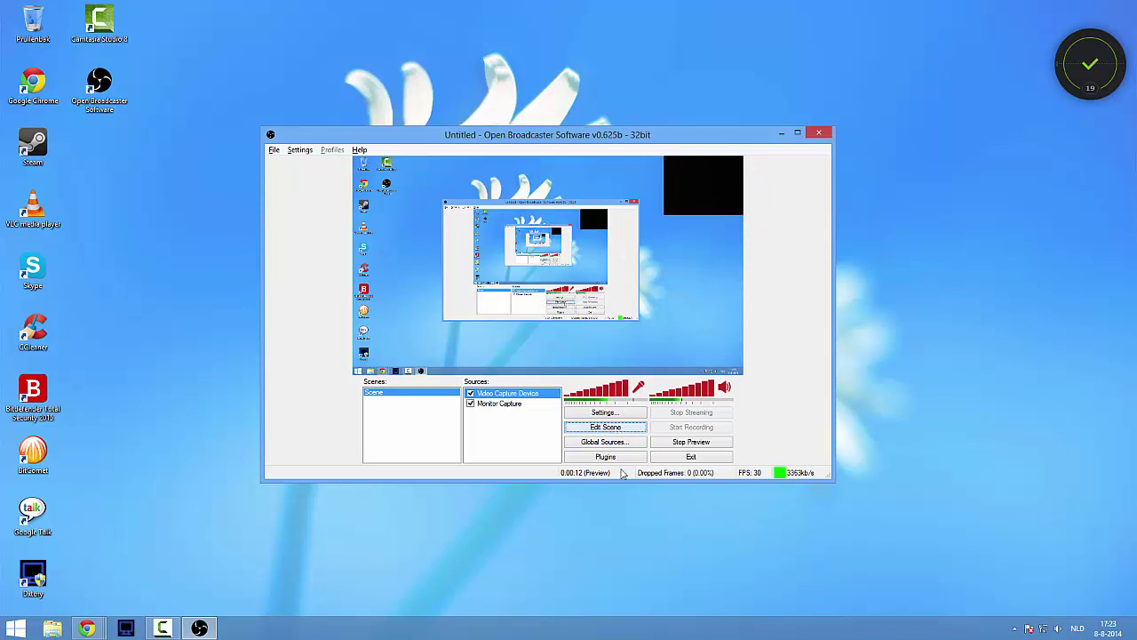